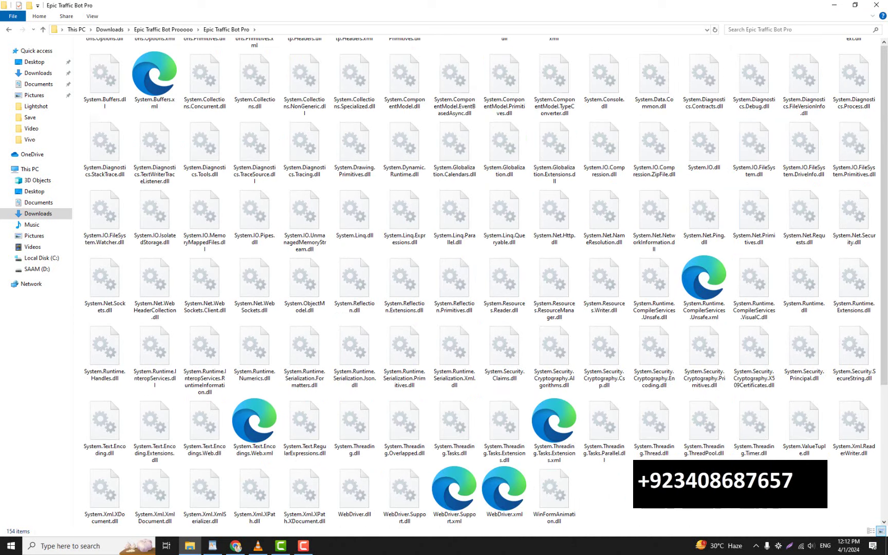
# - Launch Epic Traffic Bot.exe from the Epic Traffic Bot Pro folder and set the visit mode to shuffle URLs
pyautogui.moveTo(828, 521); pyautogui.dragTo(169, 72)
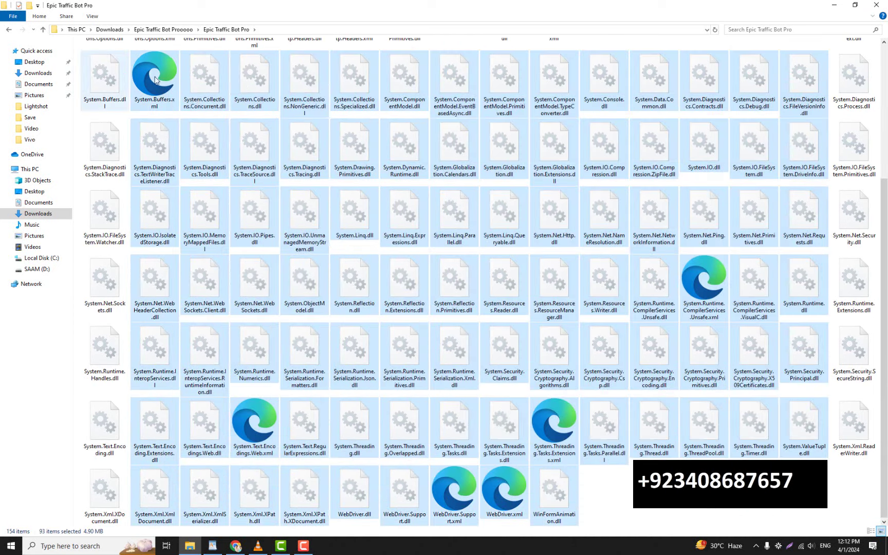
pyautogui.scroll(3, 477, 278)
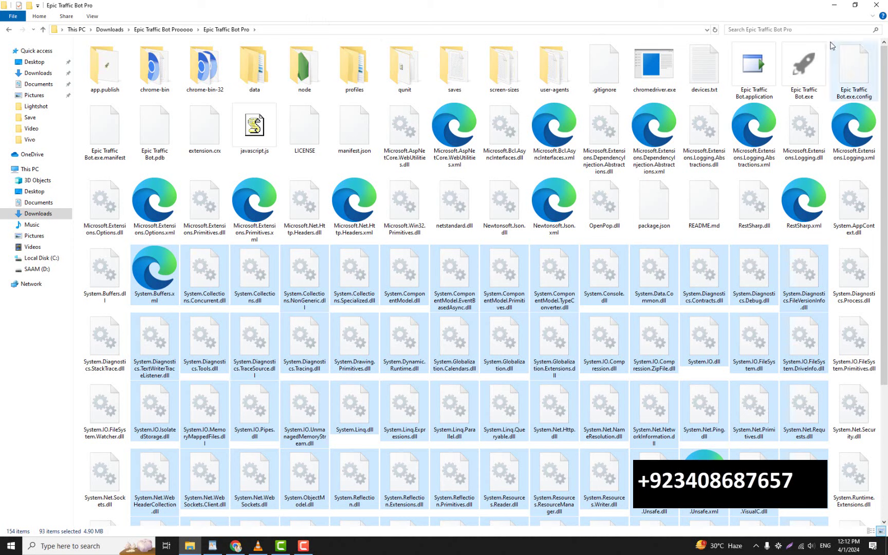
pyautogui.click(811, 71)
pyautogui.doubleClick(811, 71)
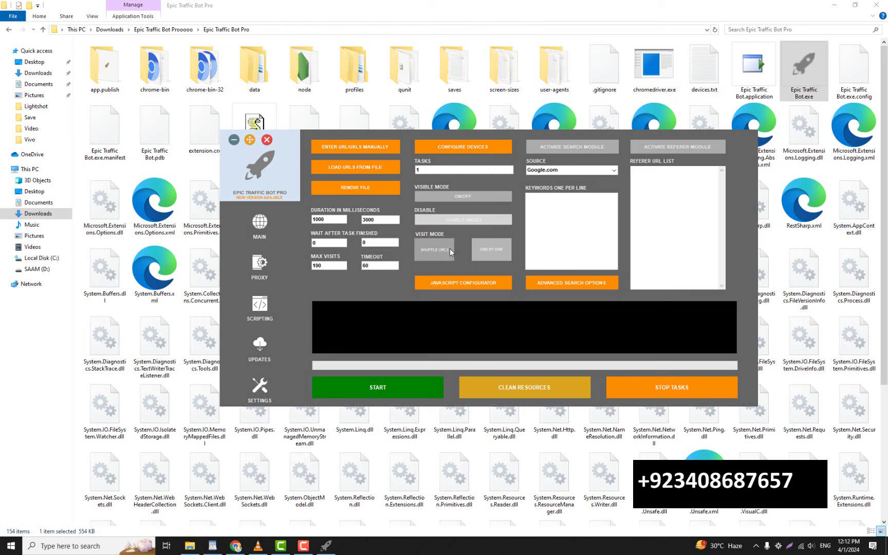
pyautogui.click(451, 248)
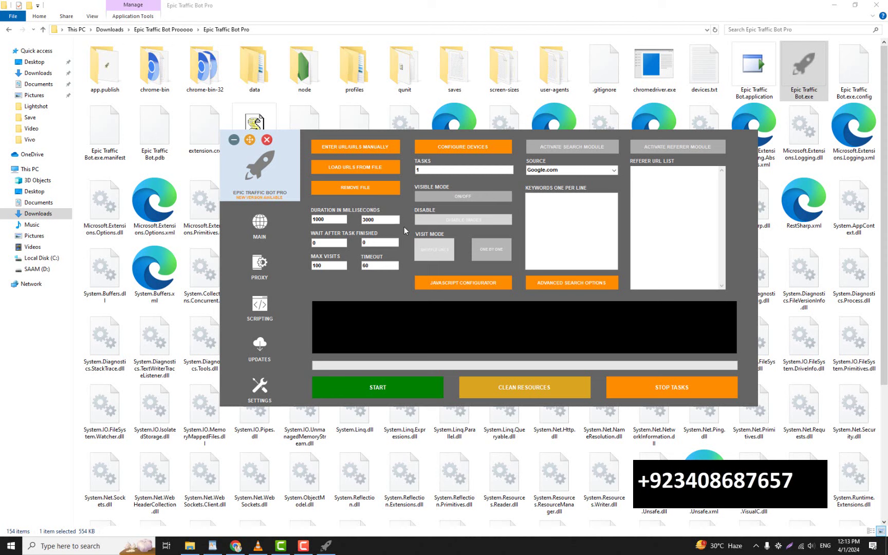
# - Open Top 500 Referer Links.txt from the parent folder and copy its first three links, Google, YouTube and Facebook
pyautogui.click(8, 29)
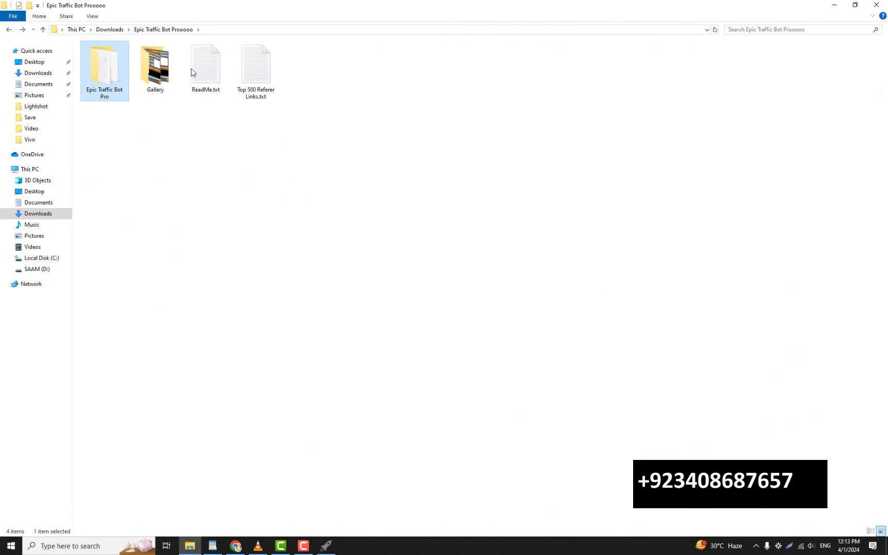
pyautogui.doubleClick(255, 76)
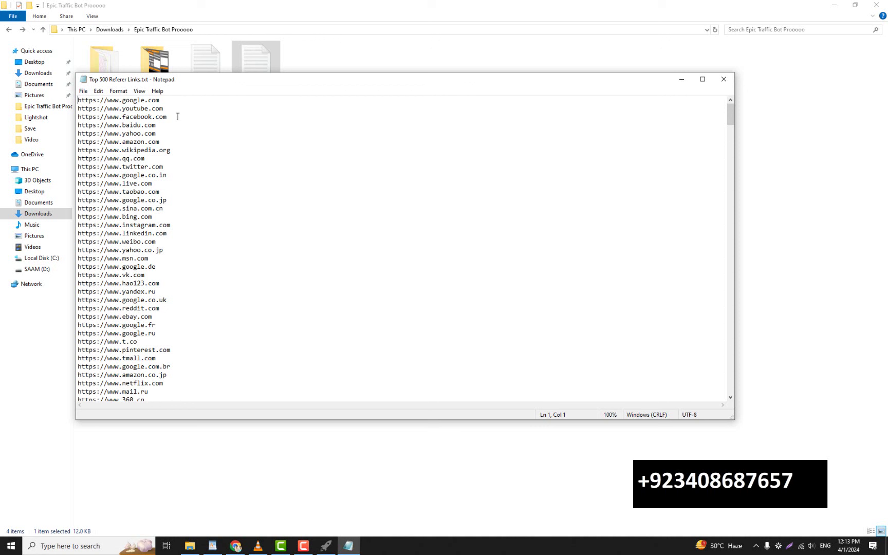
pyautogui.moveTo(177, 116); pyautogui.dragTo(26, 88)
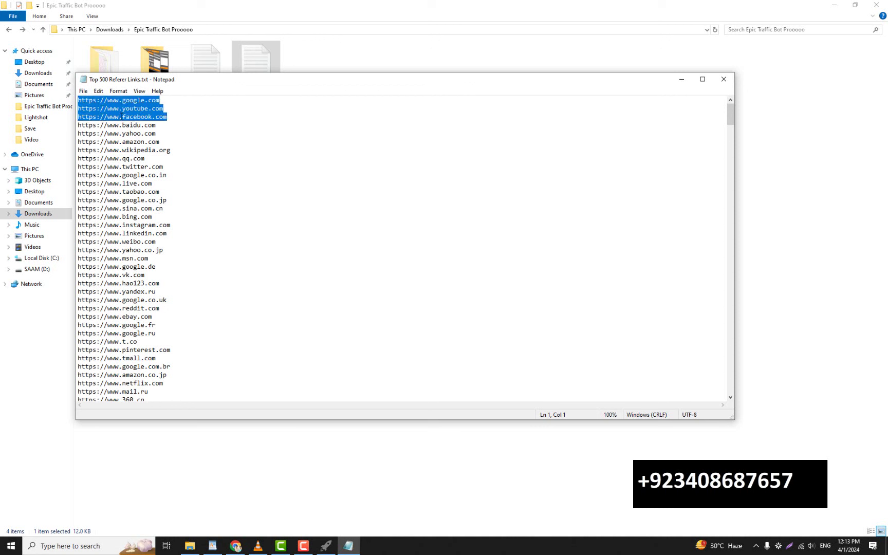
pyautogui.rightClick(121, 117)
pyautogui.click(148, 147)
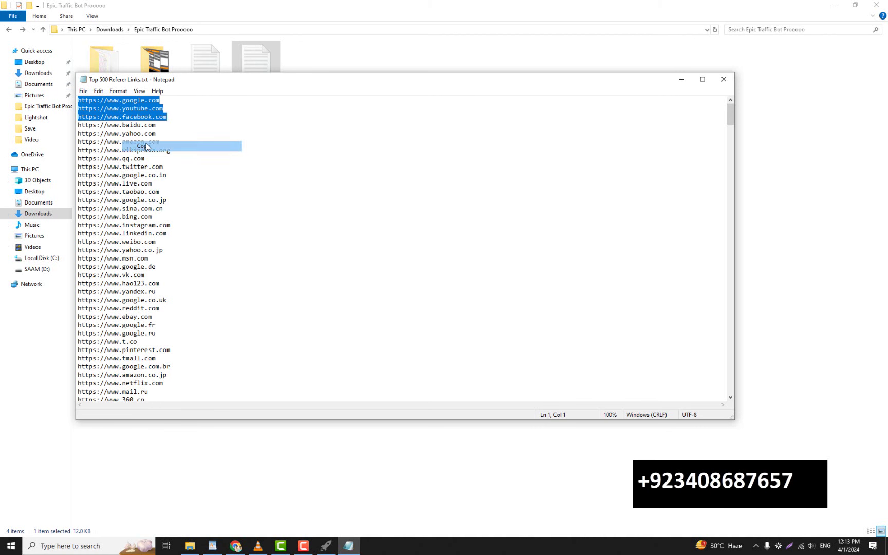
# - Switch to Epic Traffic Bot Pro, paste the three copied links into the referer URL list and activate the referer module
pyautogui.click(326, 546)
pyautogui.click(652, 174)
pyautogui.rightClick(656, 176)
pyautogui.click(683, 216)
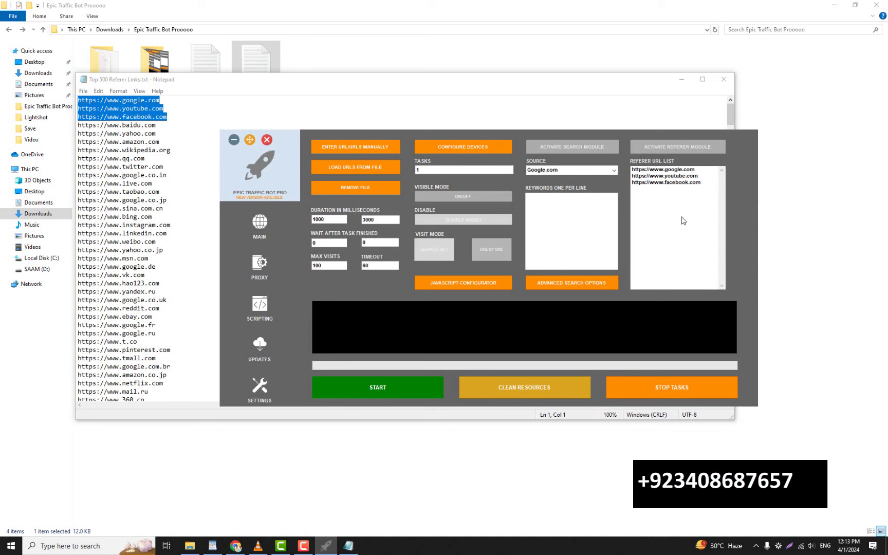
pyautogui.click(674, 151)
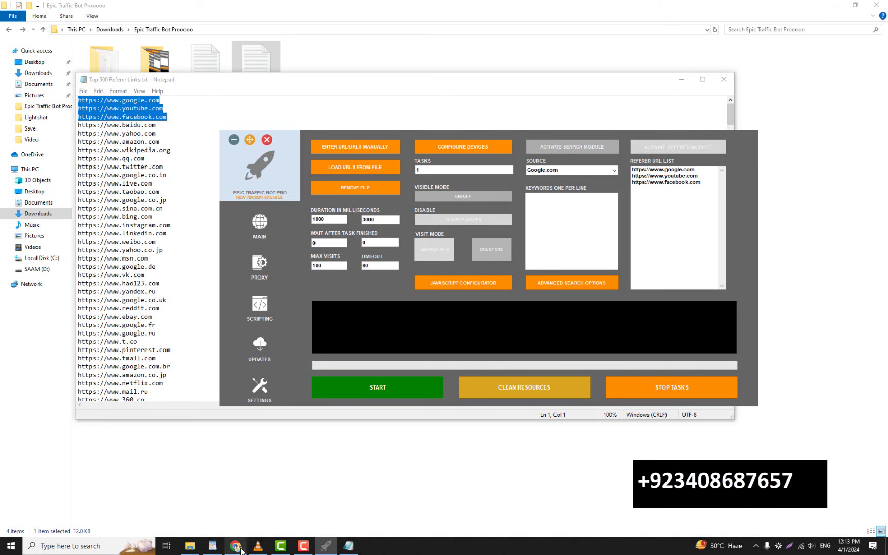
pyautogui.click(212, 545)
pyautogui.scroll(-1, 448, 416)
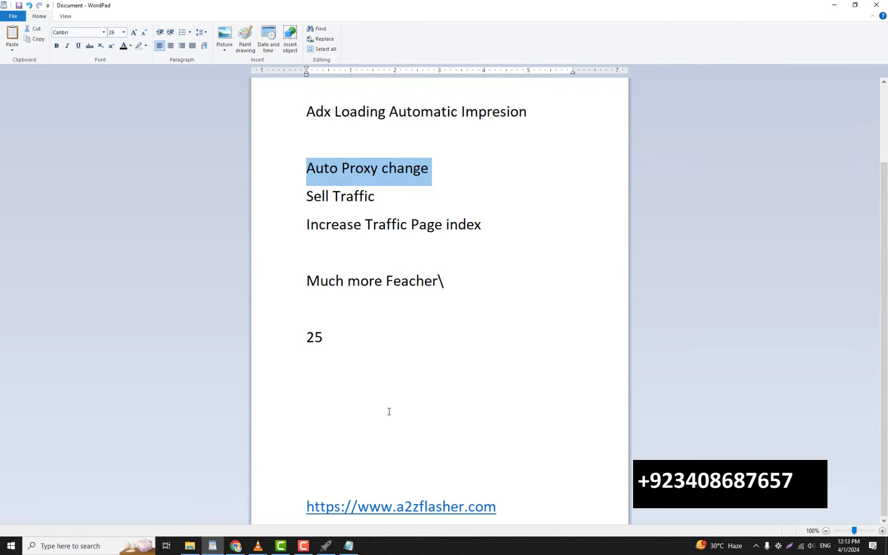
pyautogui.moveTo(497, 507); pyautogui.dragTo(308, 507)
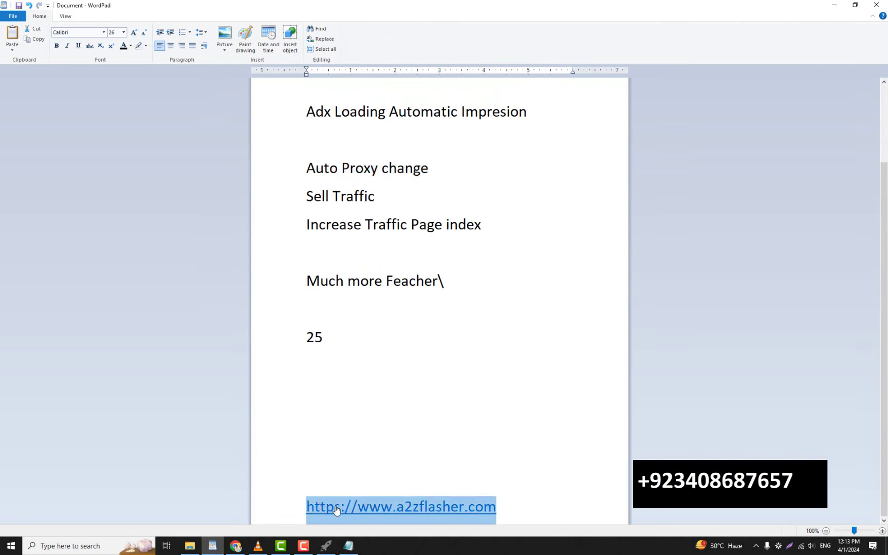
pyautogui.rightClick(368, 510)
pyautogui.click(380, 473)
pyautogui.click(833, 6)
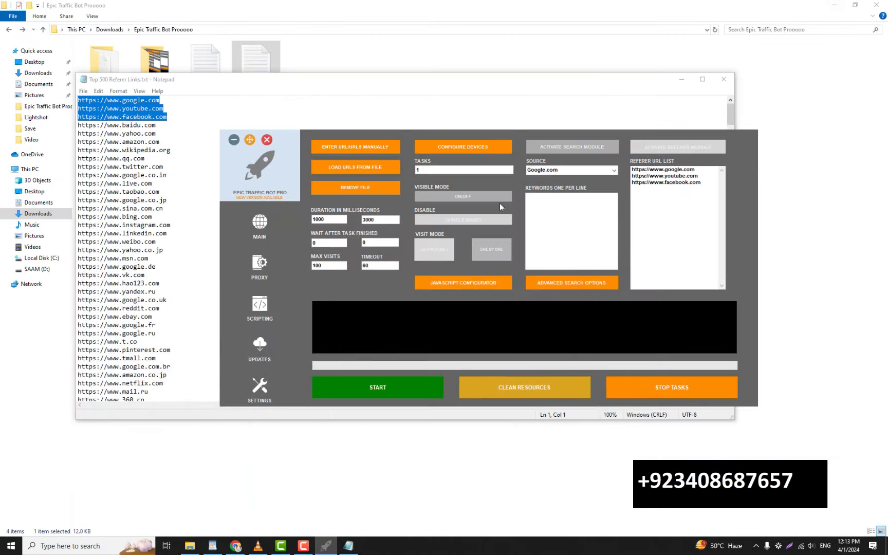
pyautogui.click(344, 147)
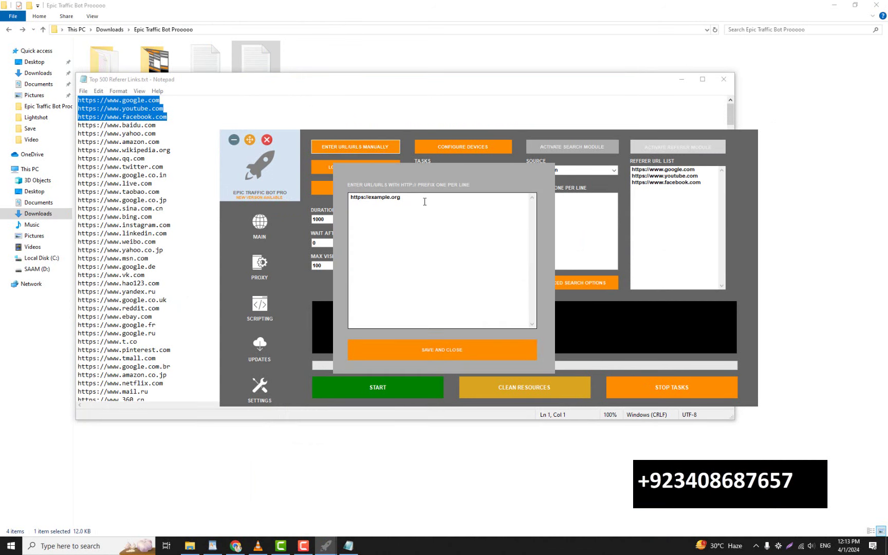
pyautogui.moveTo(424, 200); pyautogui.dragTo(328, 196)
pyautogui.rightClick(384, 198)
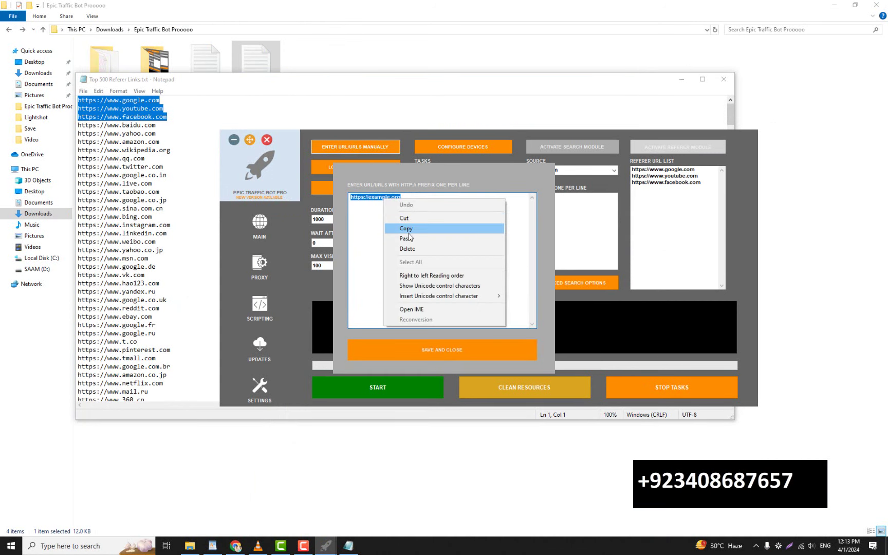
pyautogui.click(406, 238)
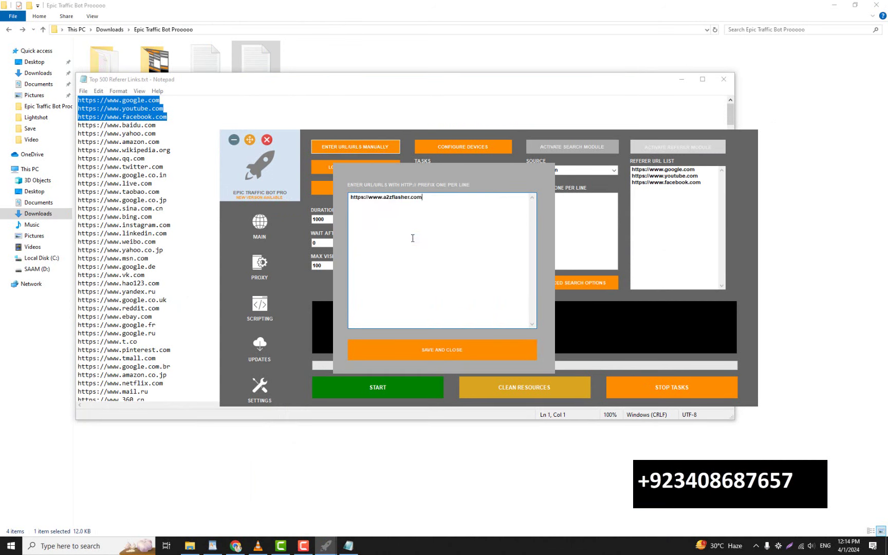
pyautogui.click(469, 348)
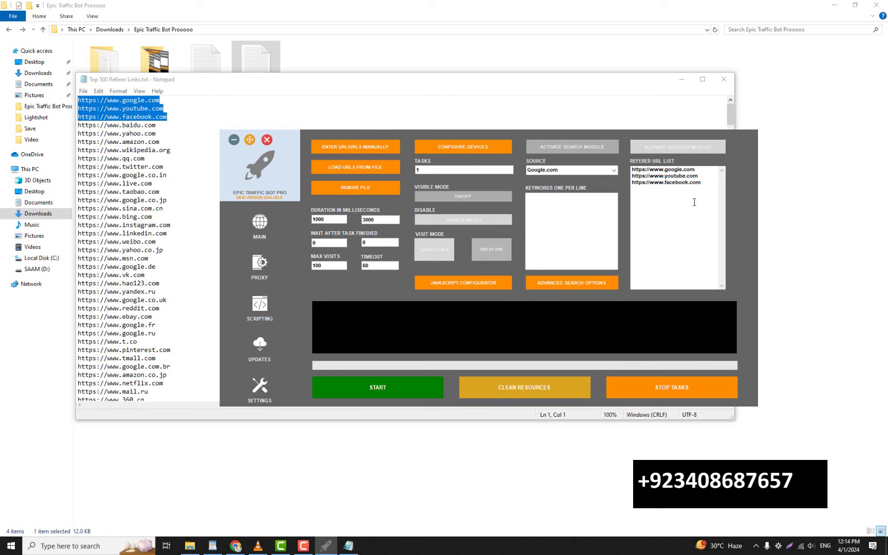
# - Open the device configuration, raise the device count and generate additional Windows desktop devices
pyautogui.click(446, 147)
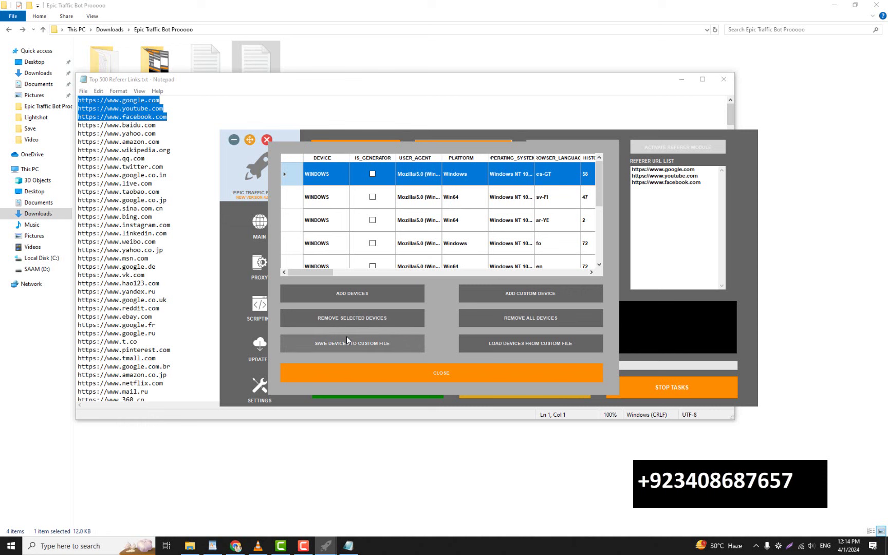
pyautogui.click(364, 300)
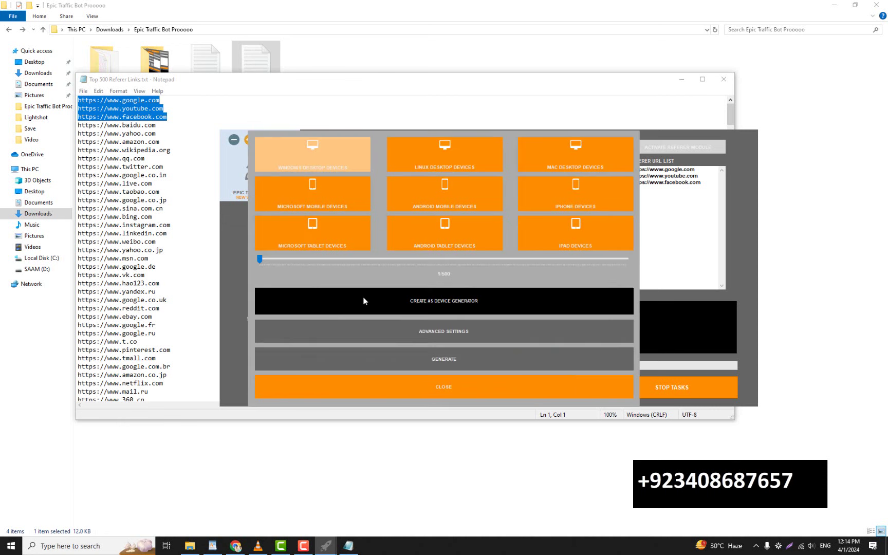
pyautogui.click(339, 162)
pyautogui.moveTo(263, 262); pyautogui.dragTo(280, 266)
pyautogui.click(445, 361)
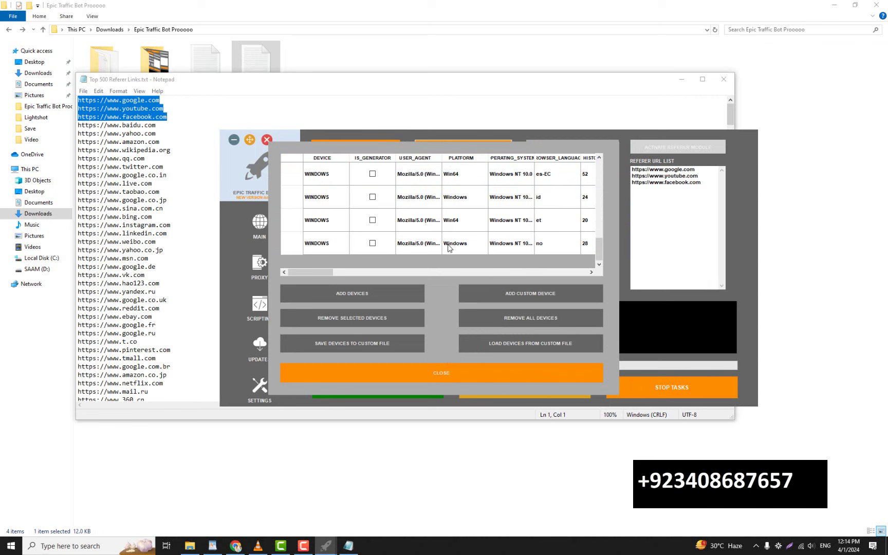
# - Generate several Linux desktop devices for the device list and close the device configuration
pyautogui.click(340, 295)
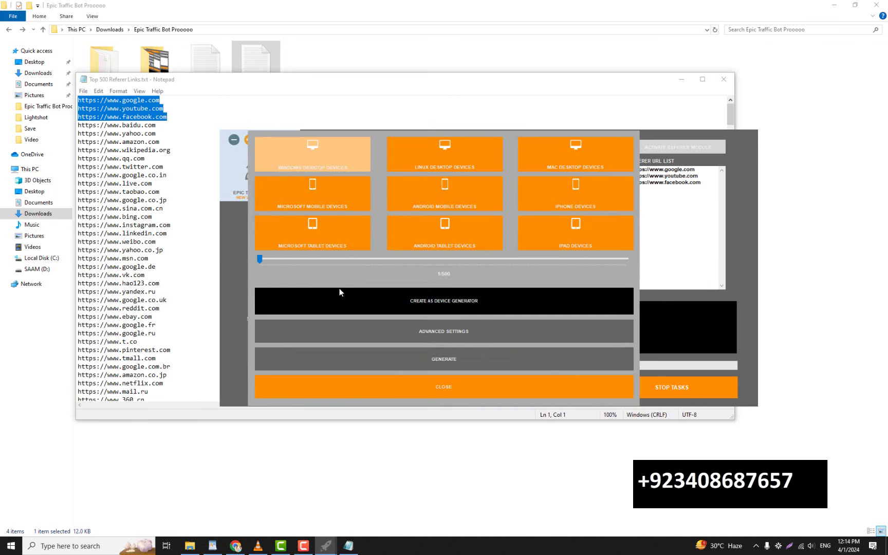
pyautogui.click(445, 154)
pyautogui.click(263, 259)
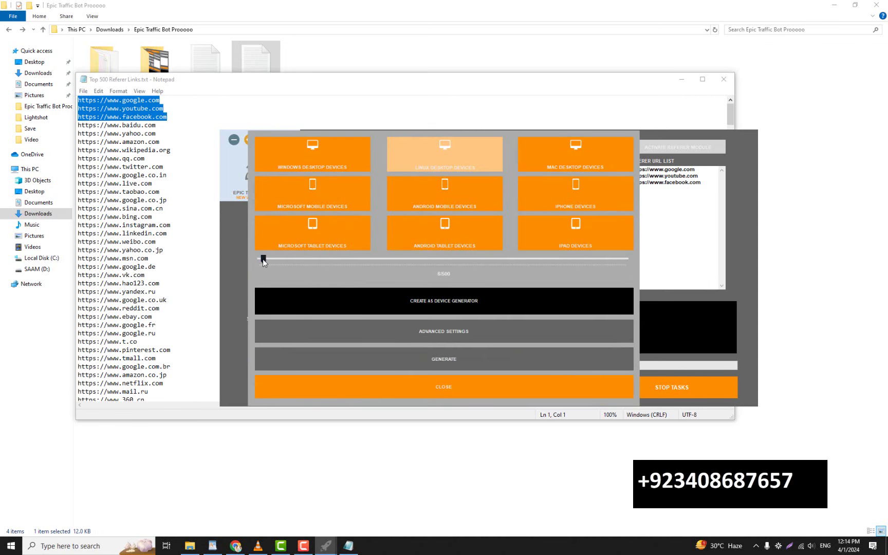
pyautogui.click(418, 356)
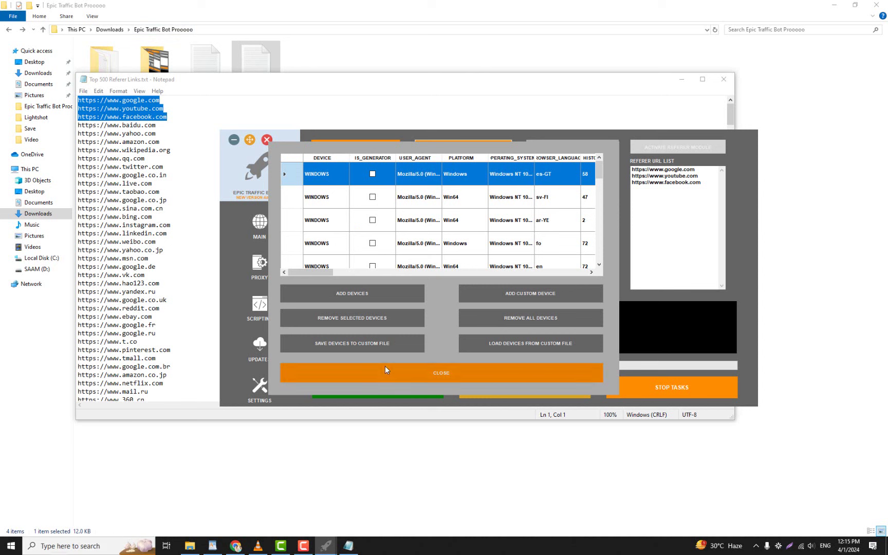
pyautogui.click(387, 298)
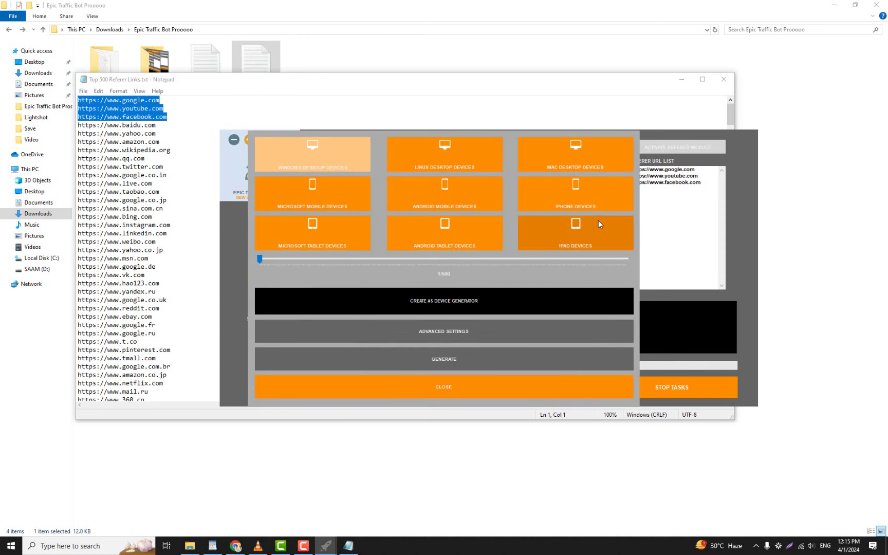
pyautogui.click(462, 385)
pyautogui.scroll(-5, 435, 250)
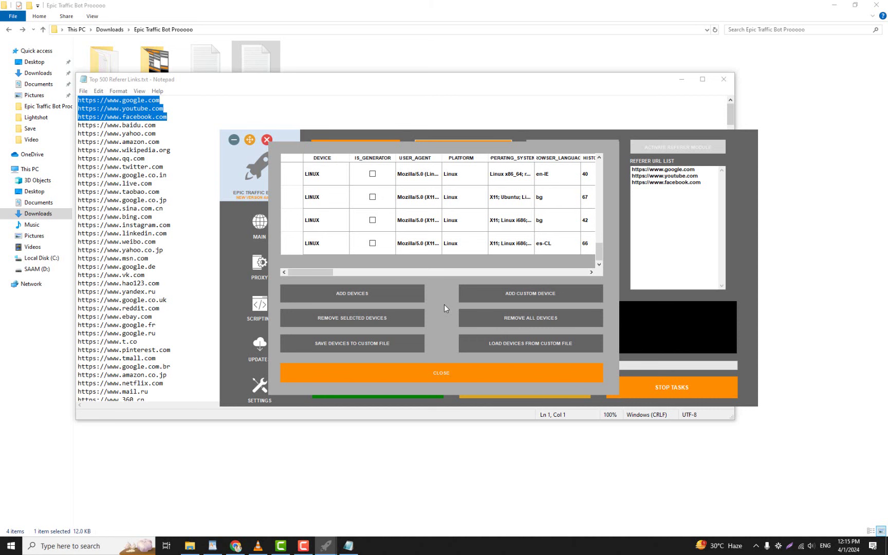
pyautogui.click(446, 373)
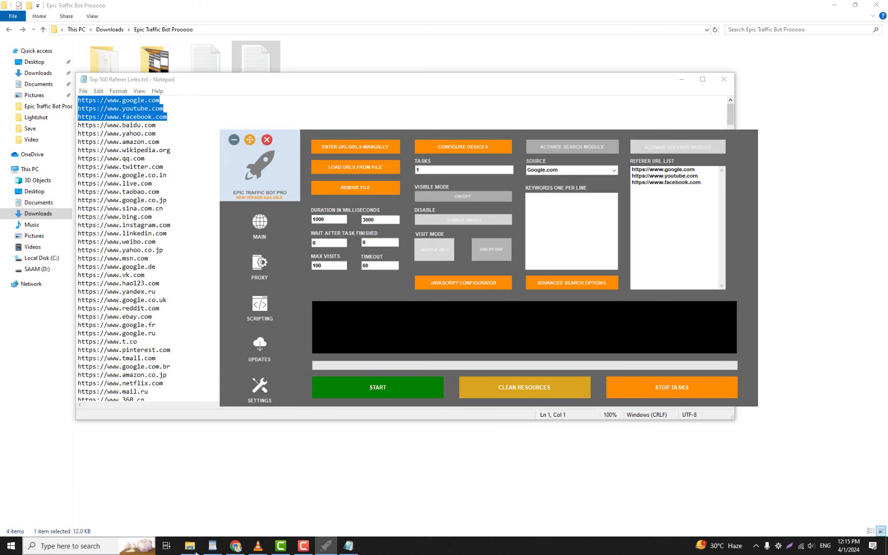
# - Switch to Chrome, open bproxy.vip in a new tab and go to the Manage Proxy page
pyautogui.click(235, 546)
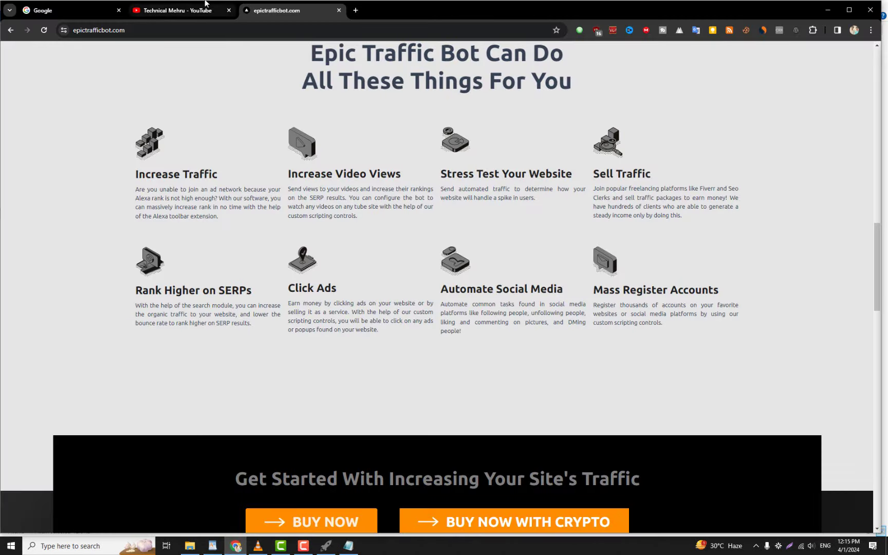
pyautogui.click(356, 12)
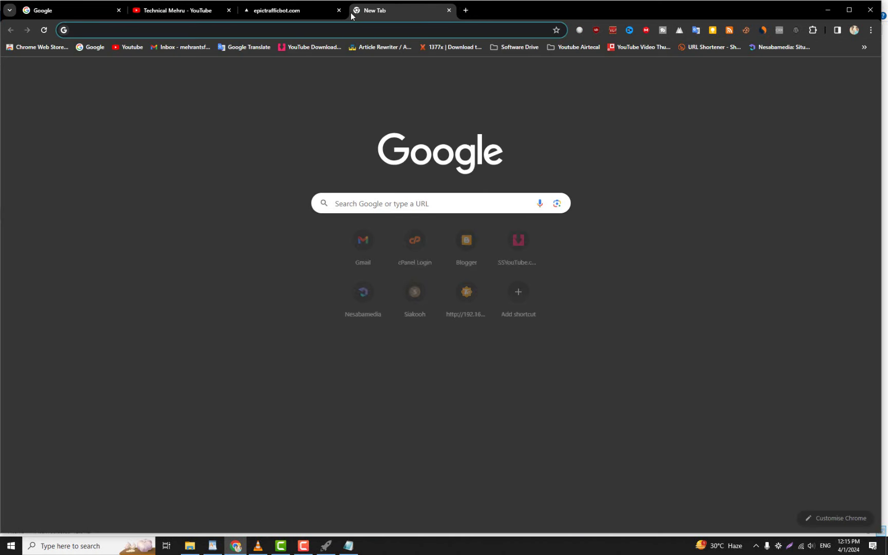
pyautogui.write('b')
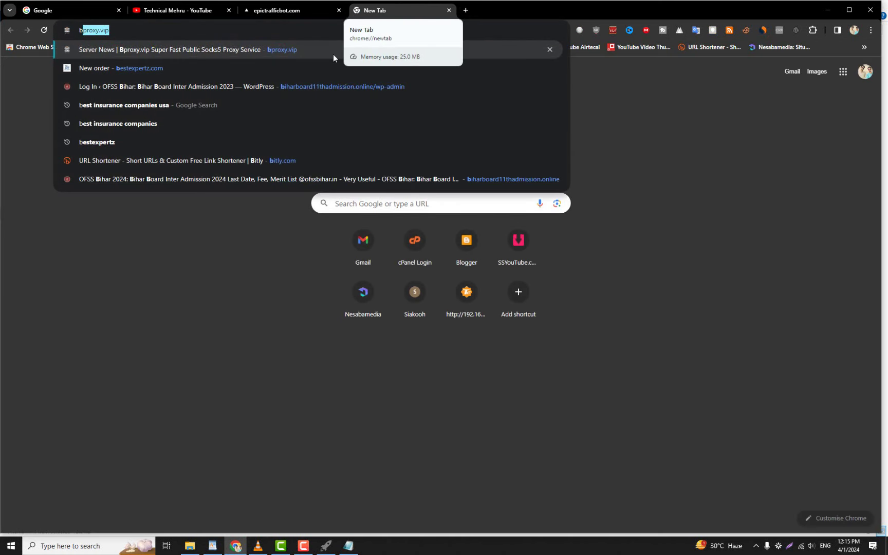
pyautogui.press('Return')
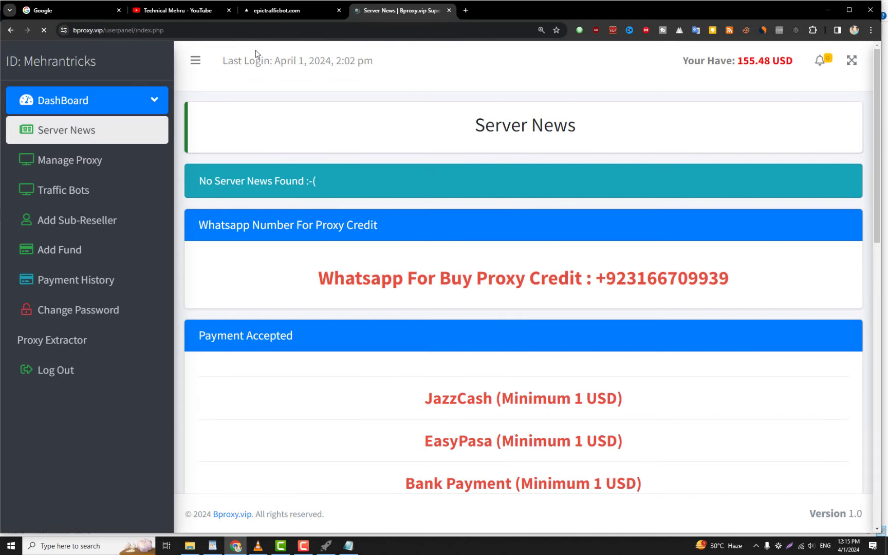
pyautogui.scroll(-2, 180, 102)
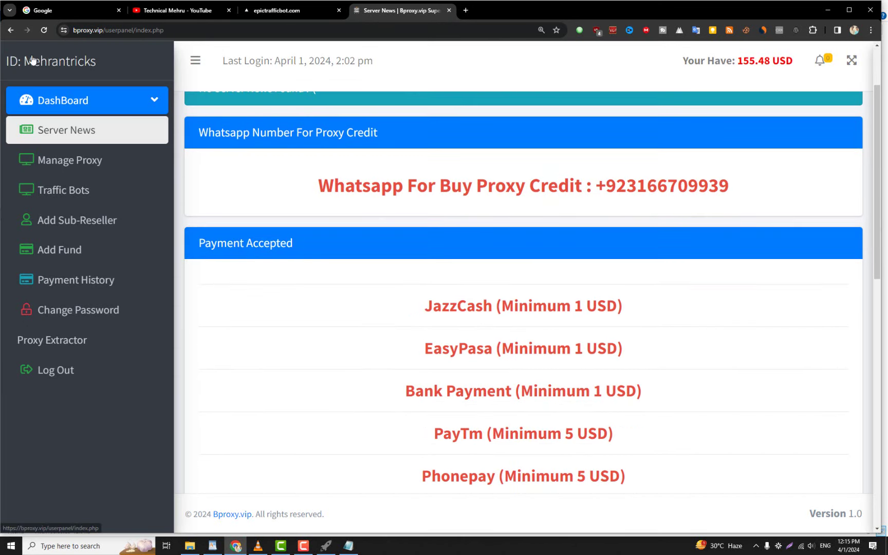
pyautogui.click(65, 164)
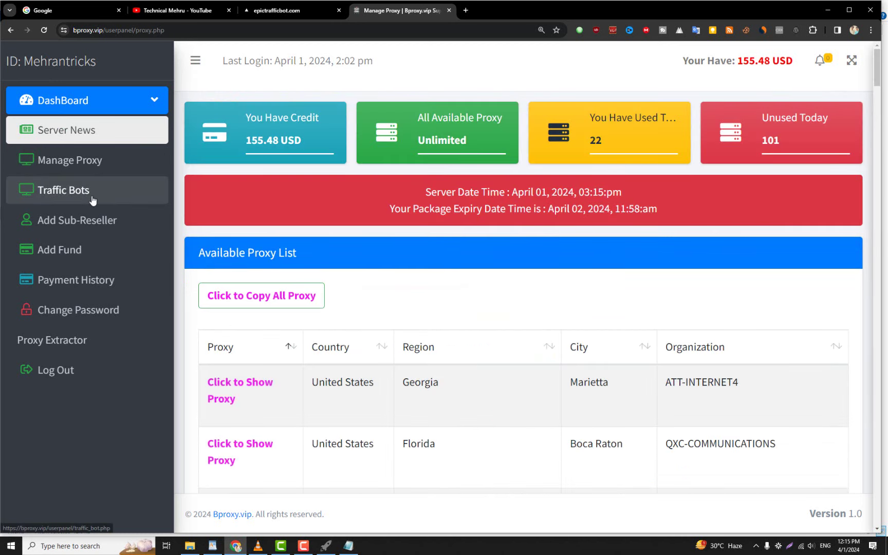
# - Copy all proxies from the Available Proxy List and dismiss the confirmation message
pyautogui.scroll(-4, 91, 198)
pyautogui.scroll(3, 91, 195)
pyautogui.scroll(-2, 91, 194)
pyautogui.click(255, 201)
pyautogui.click(254, 237)
pyautogui.scroll(-3, 254, 237)
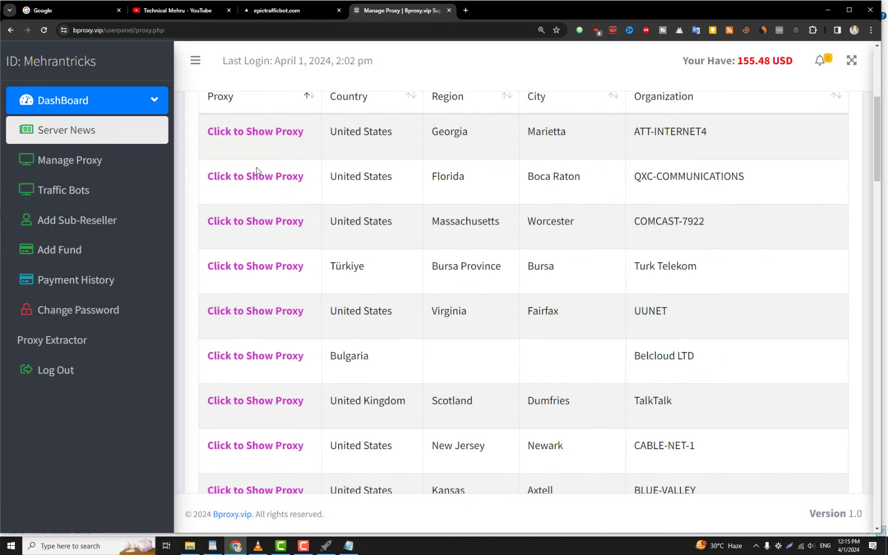
pyautogui.scroll(4, 257, 174)
pyautogui.click(257, 211)
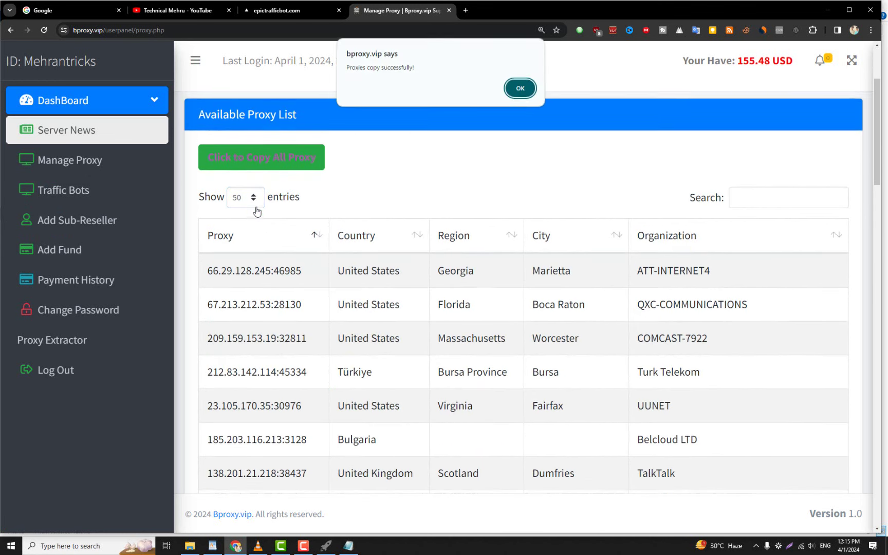
pyautogui.click(522, 82)
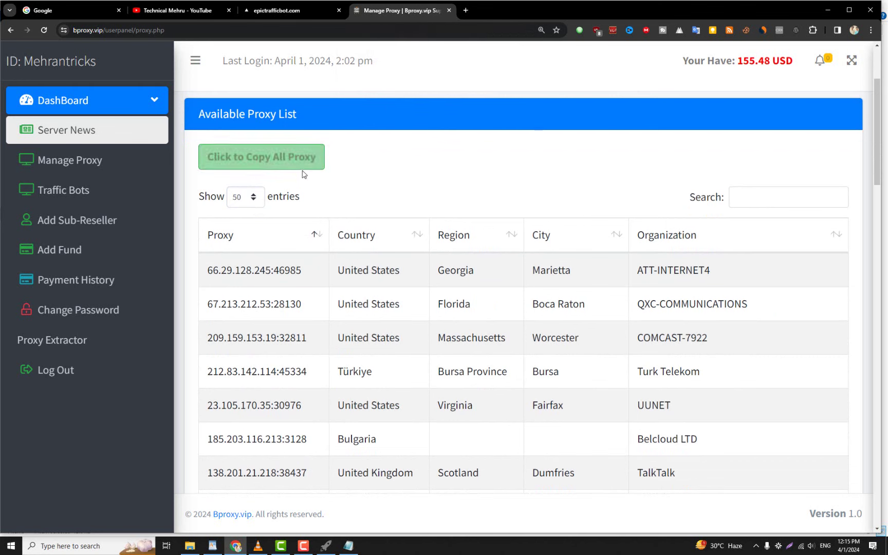
# - Switch to Epic Traffic Bot Pro and paste the copied proxies into its proxy list
pyautogui.click(325, 546)
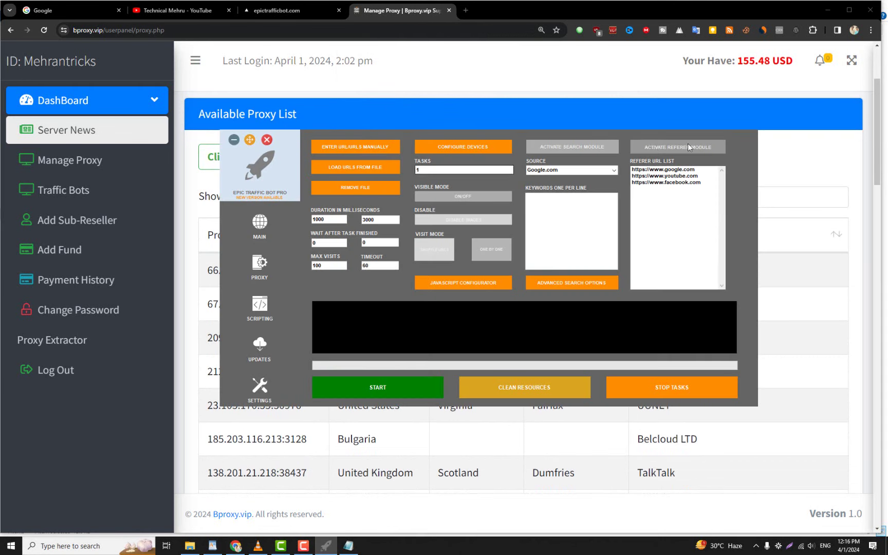
pyautogui.click(252, 268)
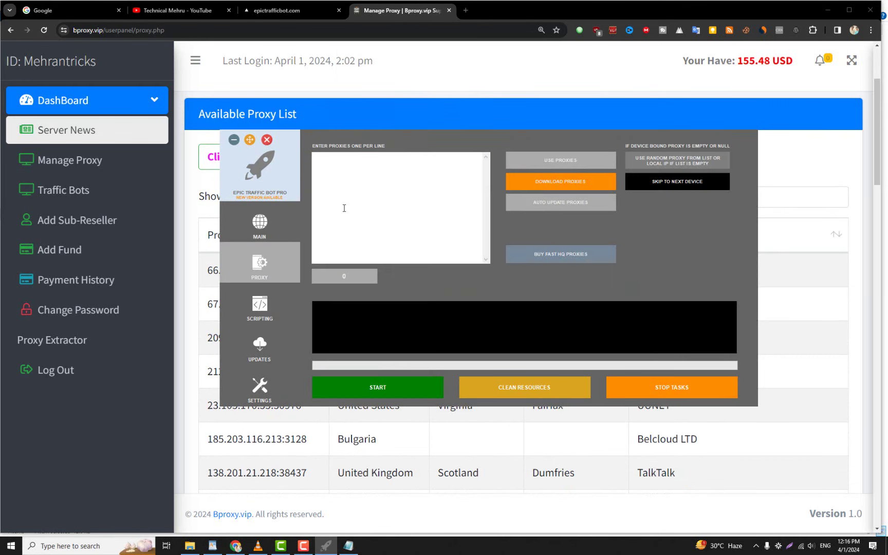
pyautogui.click(365, 174)
pyautogui.rightClick(365, 175)
pyautogui.click(387, 213)
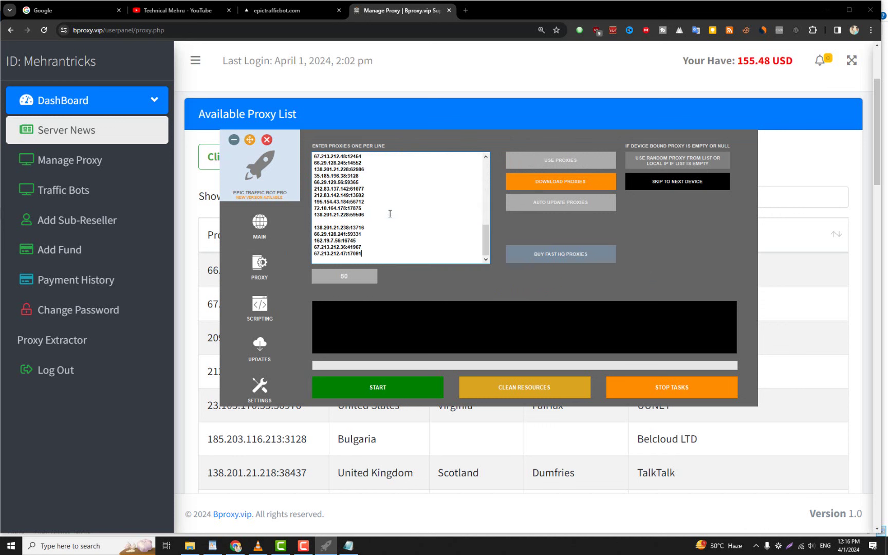
# - Remove the blank line from the pasted proxy list, check the entries up to the first one and enable the use of proxies
pyautogui.click(341, 221)
pyautogui.press('BackSpace')
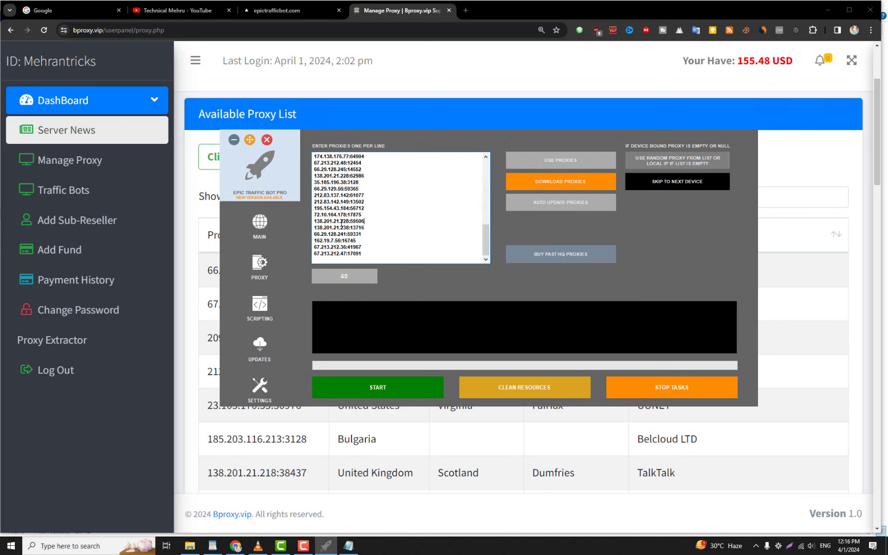
pyautogui.press('Up')
pyautogui.press('Up')
pyautogui.press('Up')
pyautogui.press('Up')
pyautogui.press('Up')
pyautogui.press('Up')
pyautogui.press('Up')
pyautogui.press('Up')
pyautogui.press('Up')
pyautogui.press('Up')
pyautogui.press('Up')
pyautogui.press('Up')
pyautogui.press('Up')
pyautogui.press('Up')
pyautogui.press('Up')
pyautogui.press('Up')
pyautogui.press('Up')
pyautogui.press('Up')
pyautogui.press('Up')
pyautogui.press('Up')
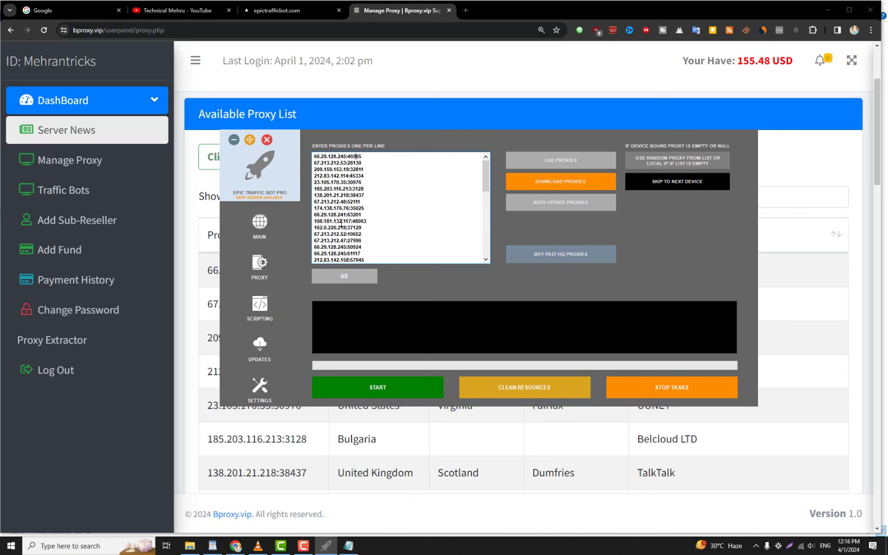
pyautogui.click(560, 163)
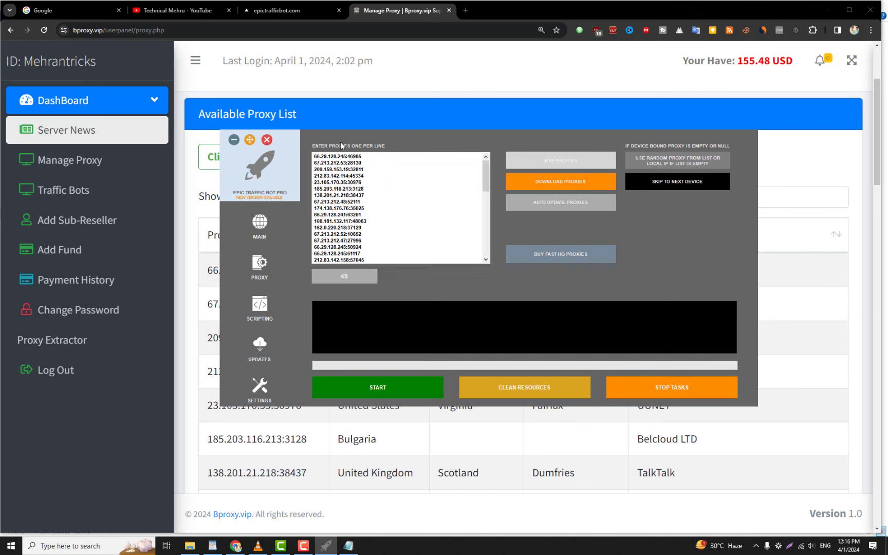
# - Return to the main settings, set the number of tasks to 4 and switch on visible mode
pyautogui.click(272, 227)
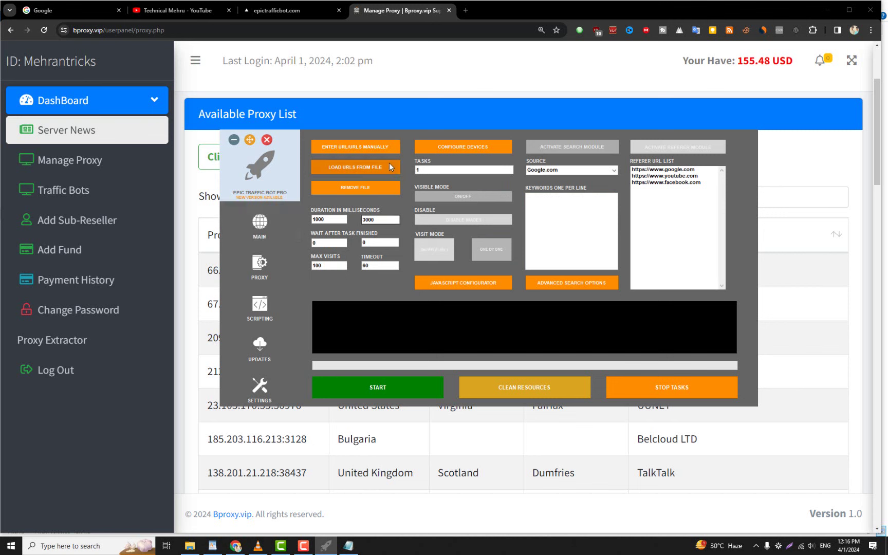
pyautogui.click(434, 170)
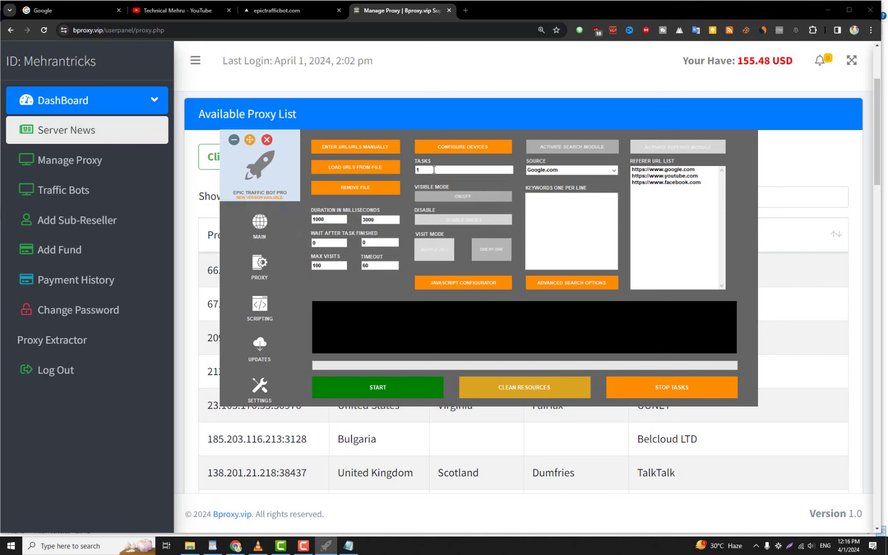
pyautogui.click(433, 170)
pyautogui.click(305, 547)
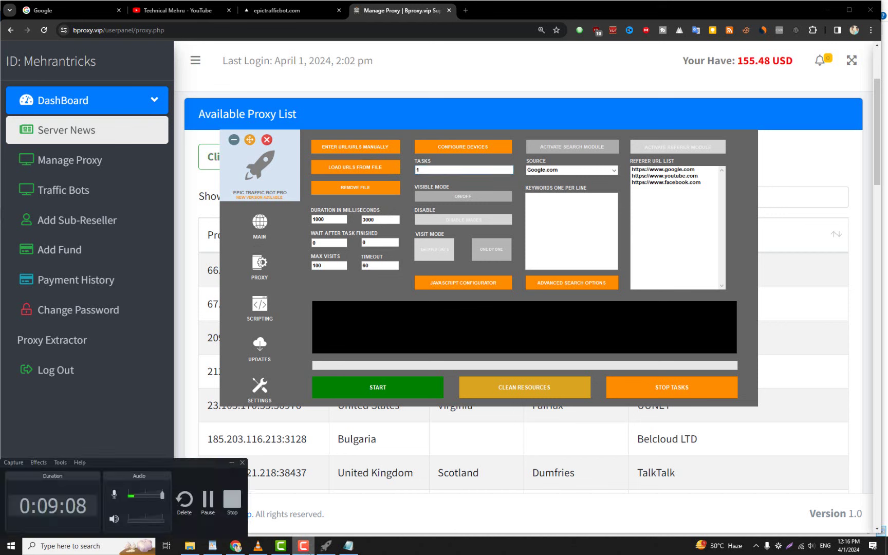
pyautogui.click(306, 548)
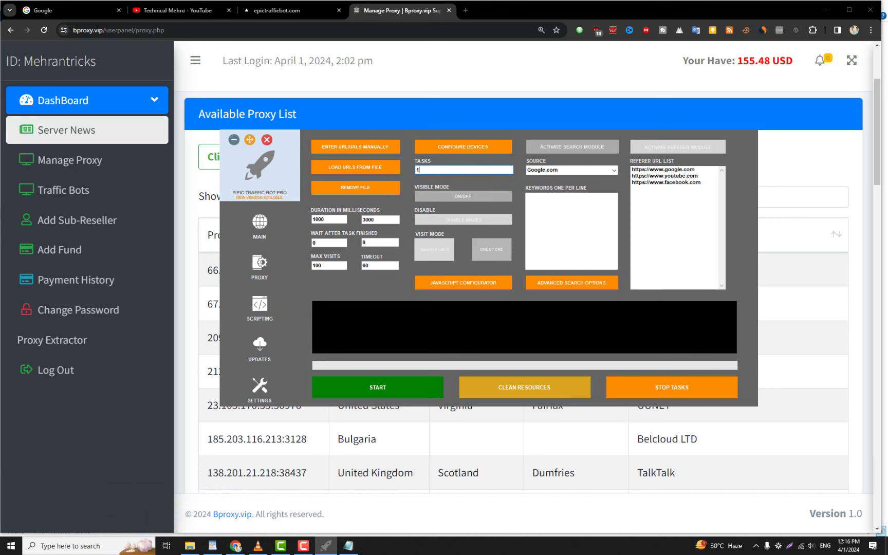
pyautogui.press('BackSpace')
pyautogui.write('4')
pyautogui.click(466, 196)
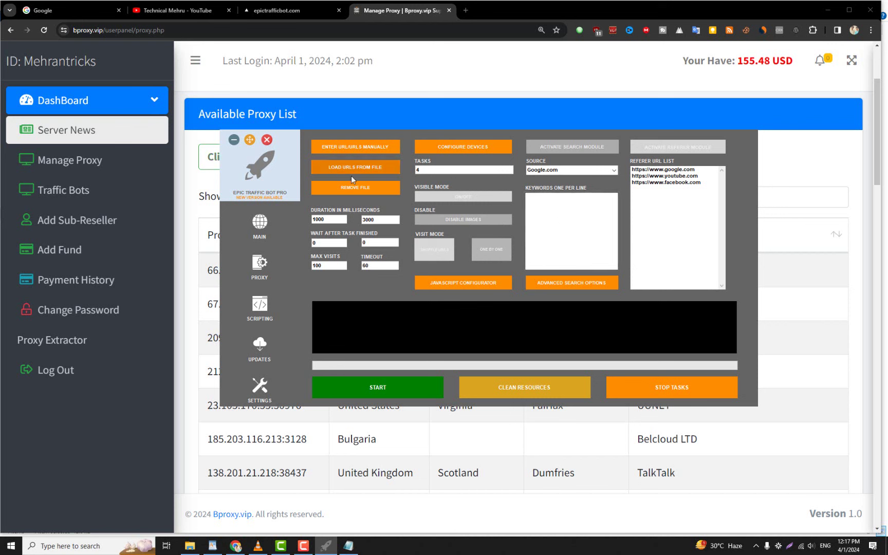
pyautogui.click(434, 169)
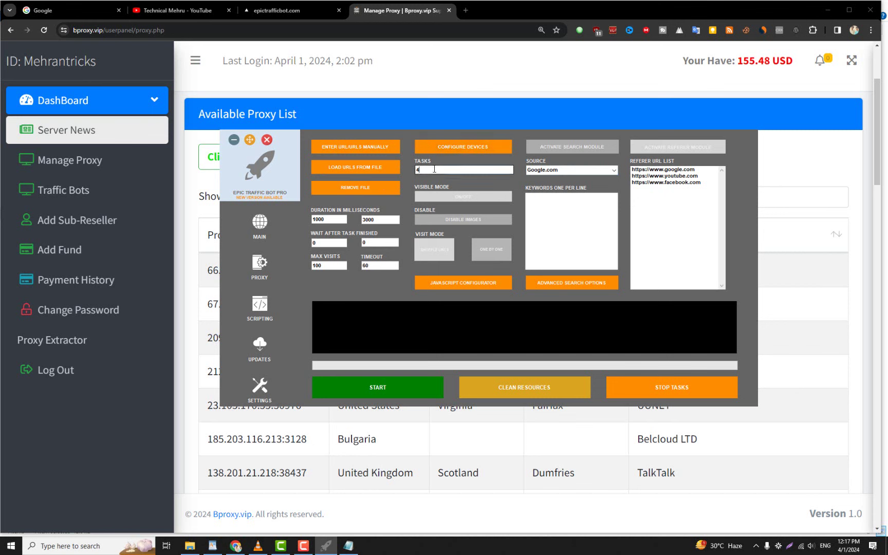
# - Set the visit duration range to 10000–15000 milliseconds
pyautogui.click(332, 219)
pyautogui.doubleClick(333, 218)
pyautogui.click(333, 218)
pyautogui.write('0')
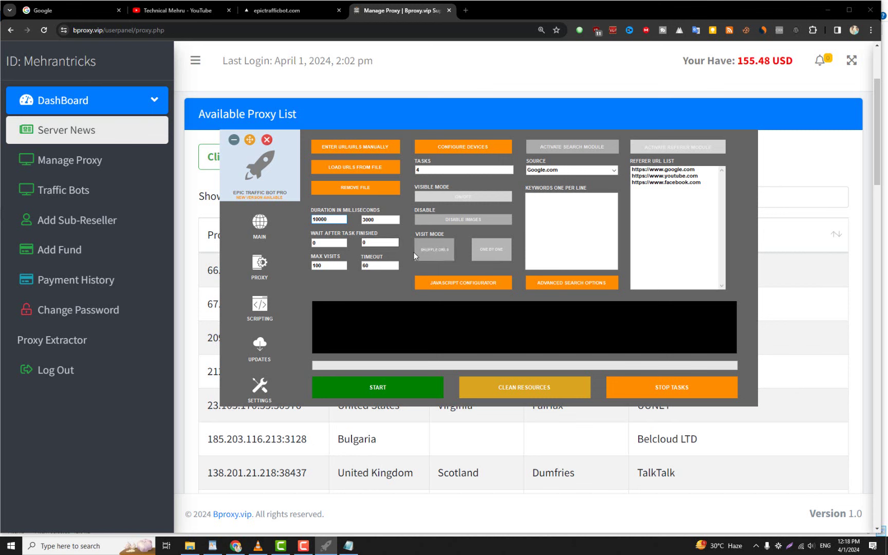
pyautogui.click(379, 219)
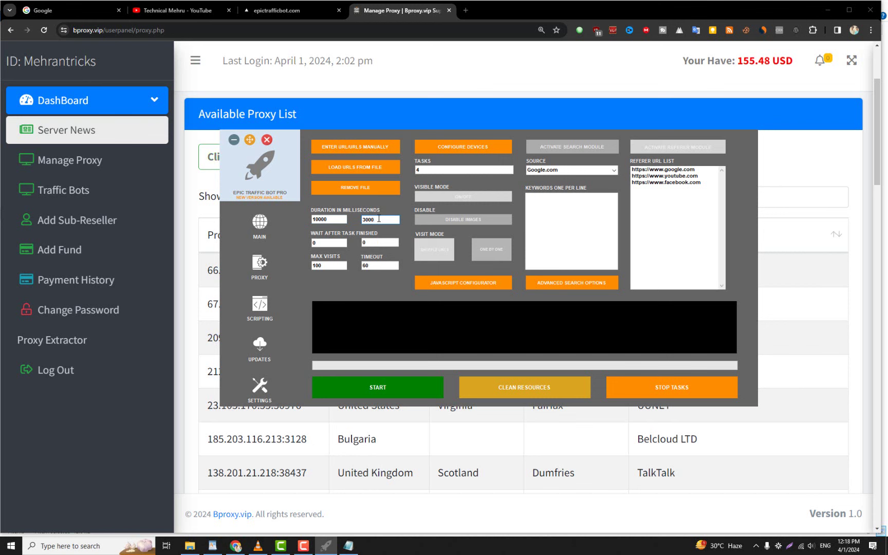
pyautogui.press('BackSpace')
pyautogui.press('BackSpace')
pyautogui.press('BackSpace')
pyautogui.write('21000')
pyautogui.press('BackSpace')
pyautogui.press('BackSpace')
pyautogui.press('BackSpace')
pyautogui.press('BackSpace')
pyautogui.press('BackSpace')
pyautogui.write('1500')
pyautogui.doubleClick(326, 264)
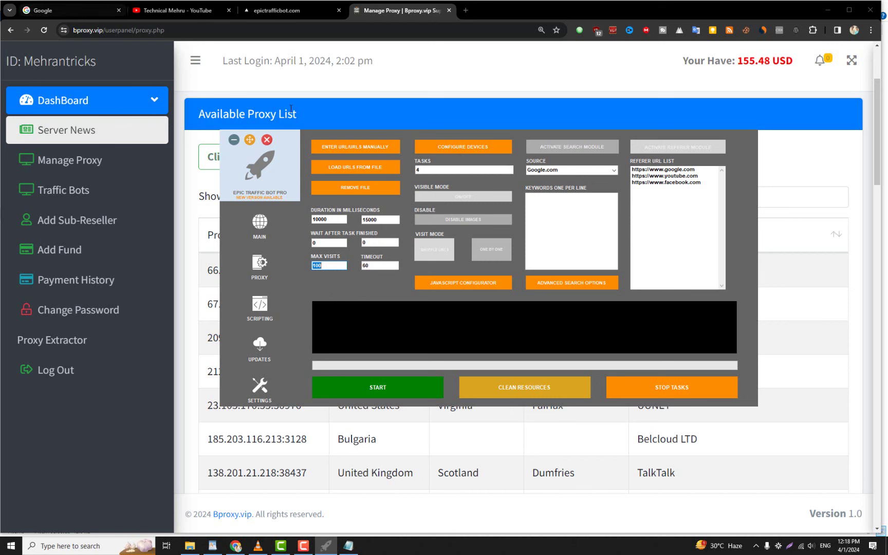
# - Open the manual URL entry and cut the existing a2zflasher.com address from it
pyautogui.click(325, 146)
pyautogui.moveTo(422, 199); pyautogui.dragTo(352, 198)
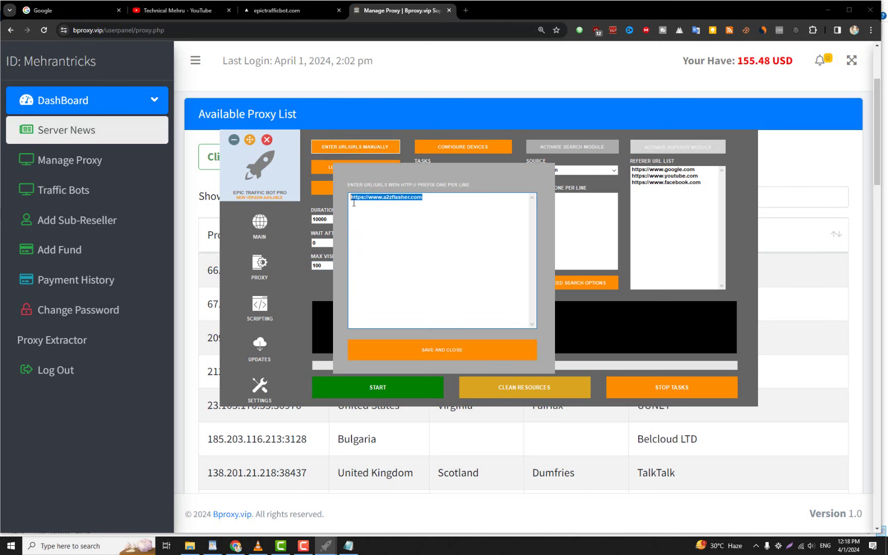
pyautogui.rightClick(361, 196)
pyautogui.click(383, 219)
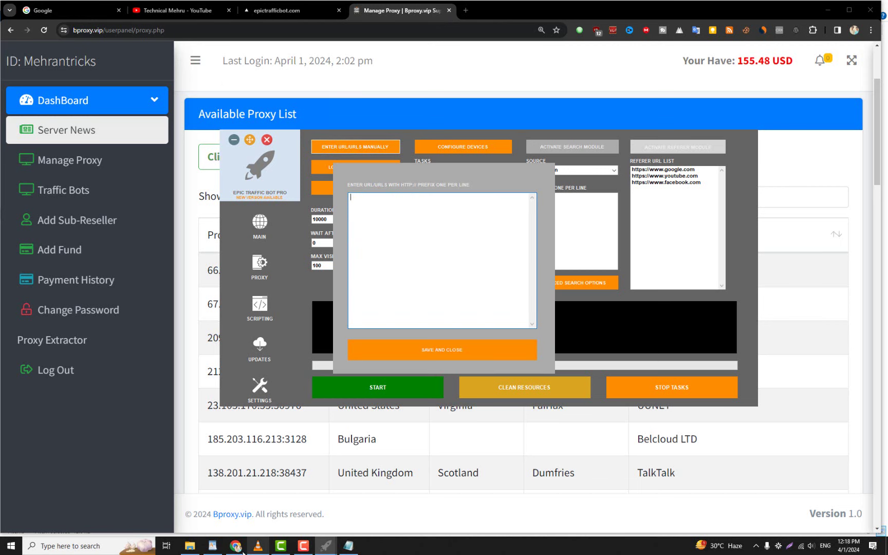
pyautogui.click(212, 545)
pyautogui.click(417, 388)
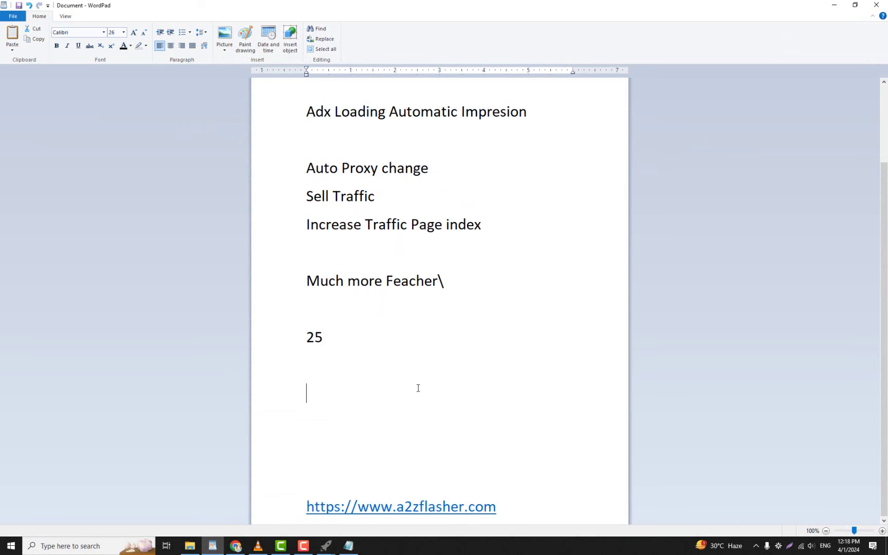
pyautogui.click(833, 5)
# - In Chrome's Google tab, run the earlier search "best insurance companies usa" and look over the results
pyautogui.click(72, 10)
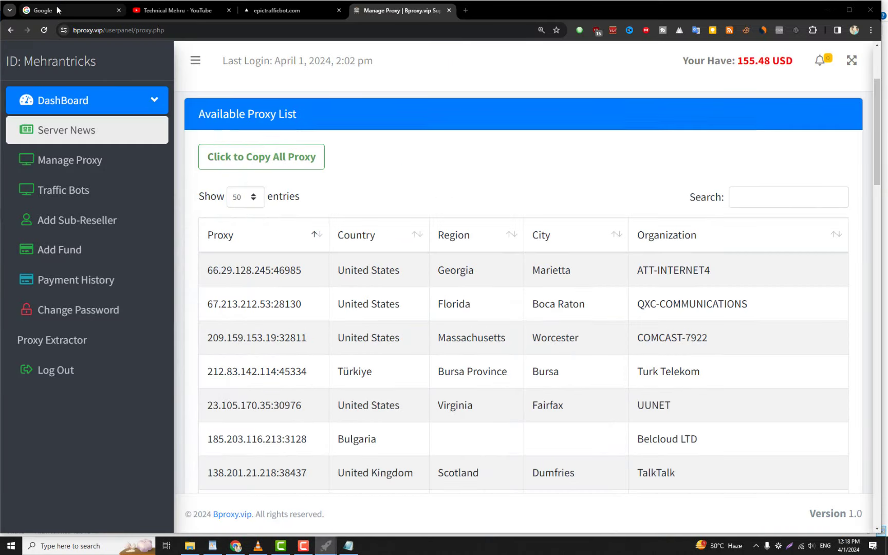
pyautogui.click(320, 280)
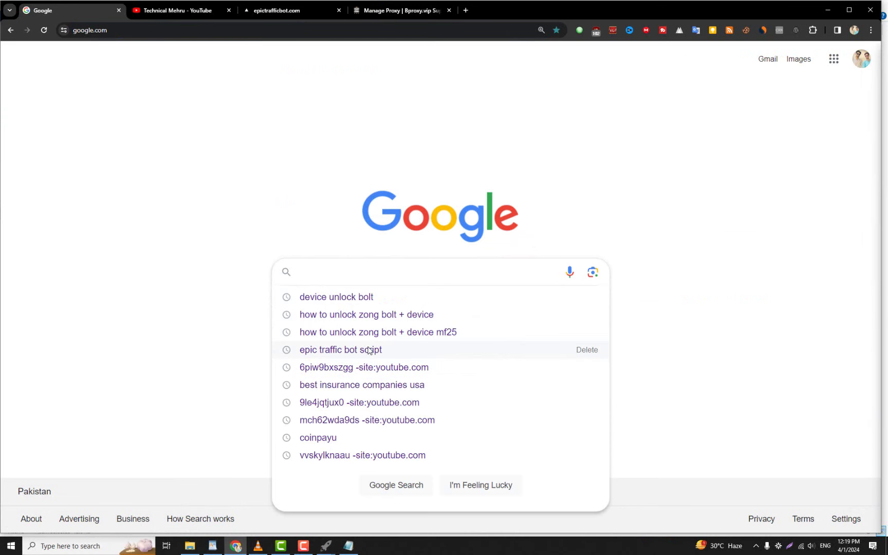
pyautogui.click(344, 386)
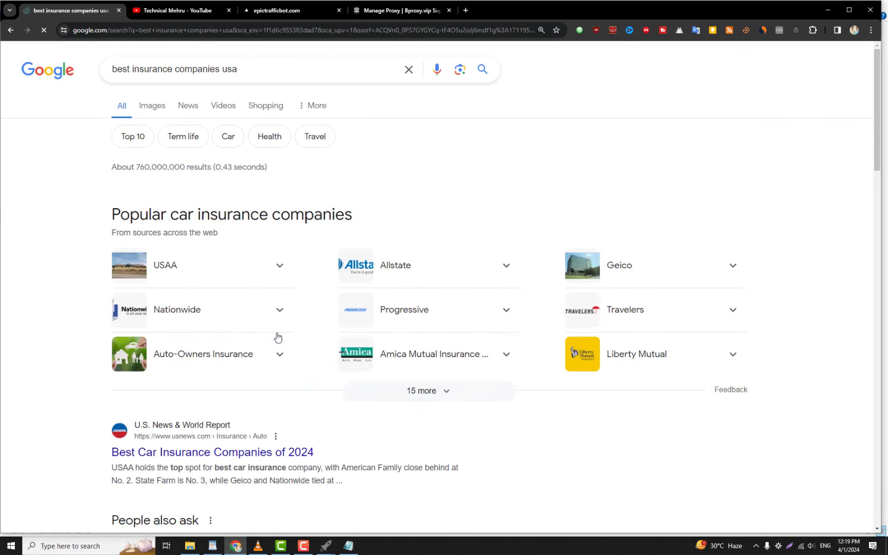
pyautogui.scroll(-3, 254, 358)
pyautogui.scroll(-4, 254, 359)
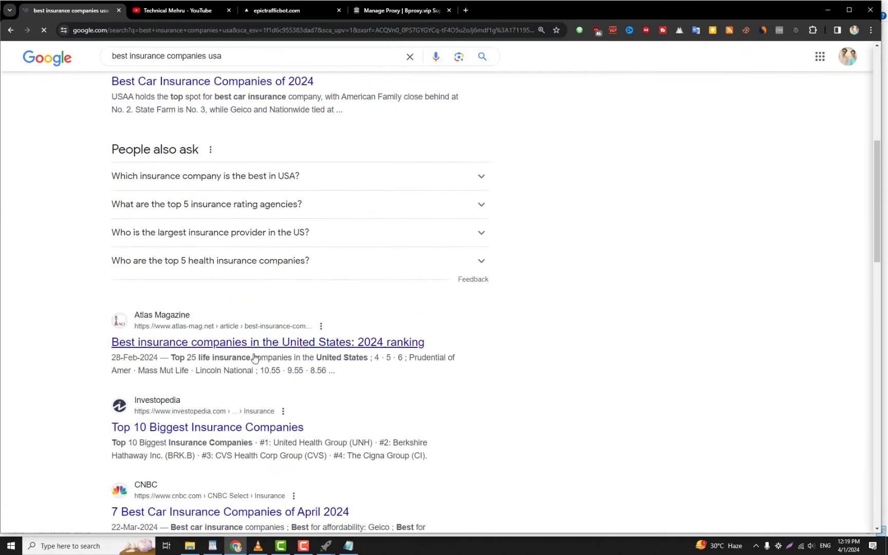
pyautogui.scroll(5, 254, 358)
pyautogui.scroll(3, 254, 354)
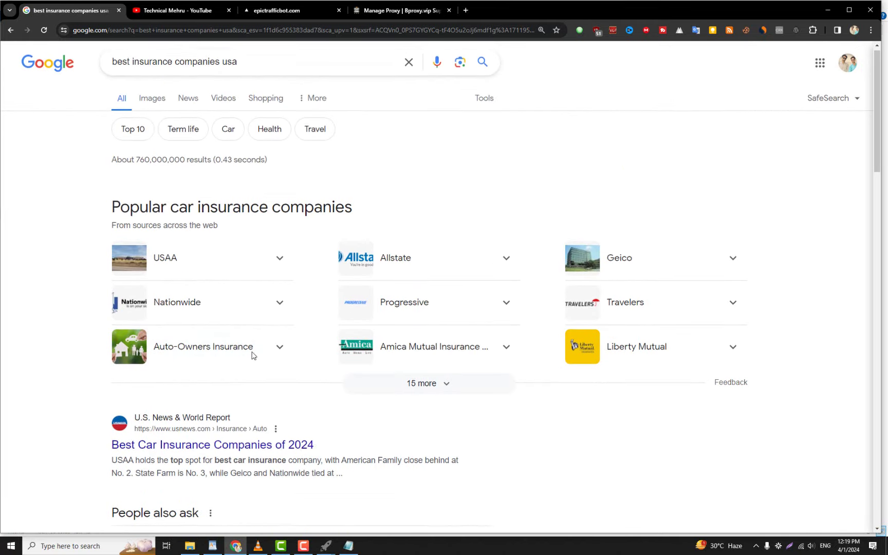
# - Copy the web address of the Google search results page
pyautogui.click(135, 30)
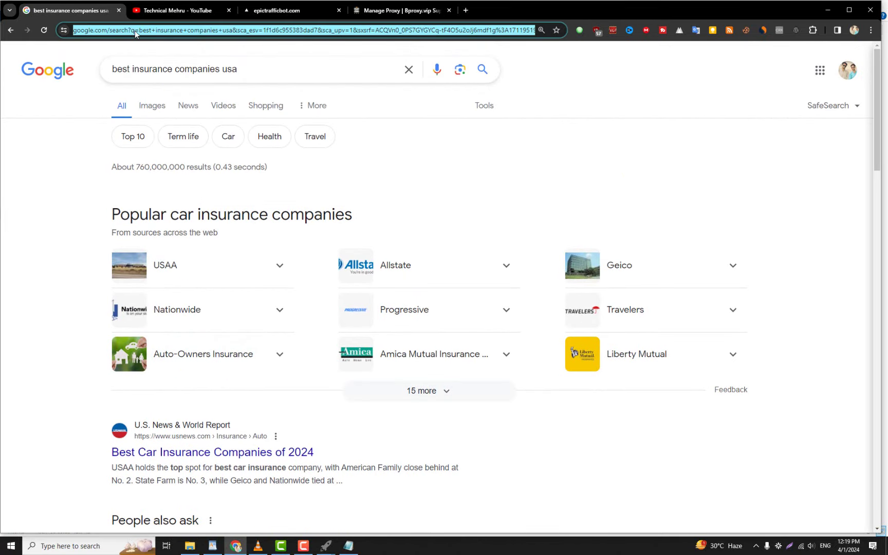
pyautogui.rightClick(135, 31)
pyautogui.scroll(-5, 201, 265)
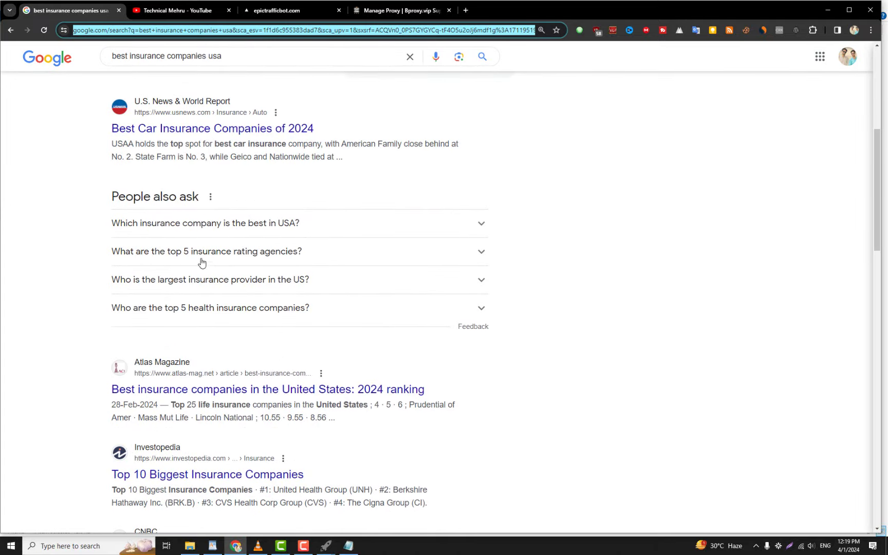
pyautogui.scroll(-1, 224, 221)
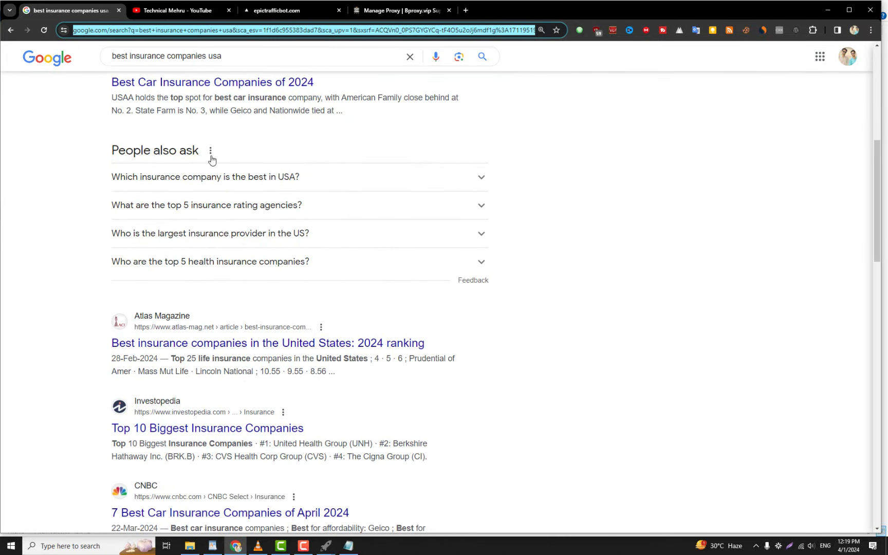
# - Paste the search results address into the bot's empty URL entry and save it
pyautogui.moveTo(325, 549)
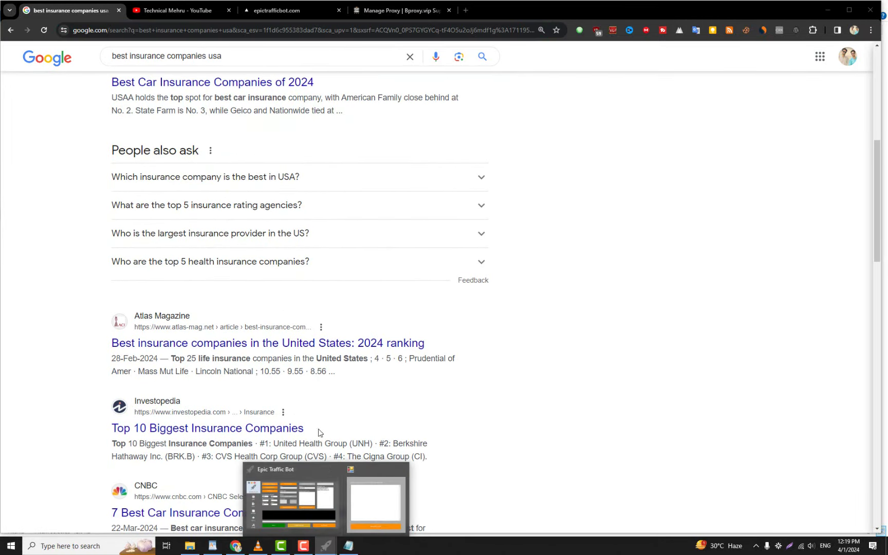
pyautogui.click(317, 488)
pyautogui.rightClick(378, 219)
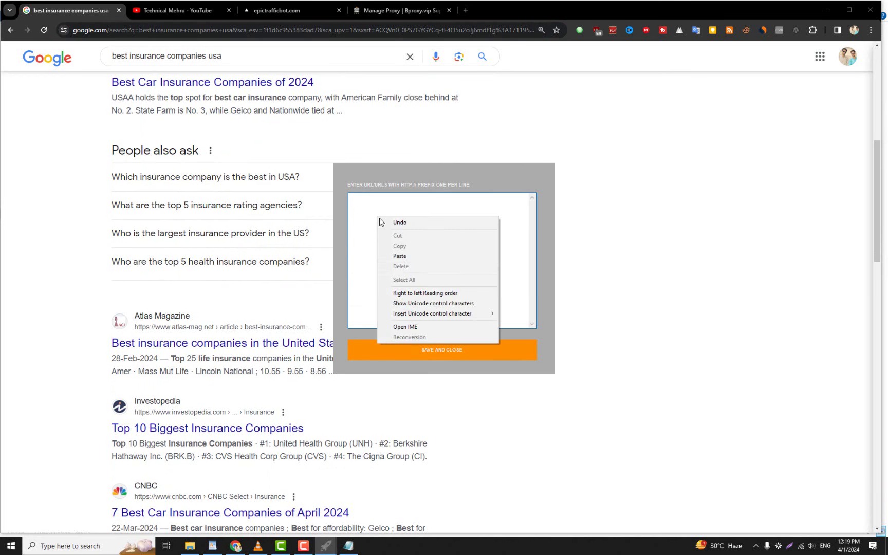
pyautogui.click(395, 258)
pyautogui.click(444, 354)
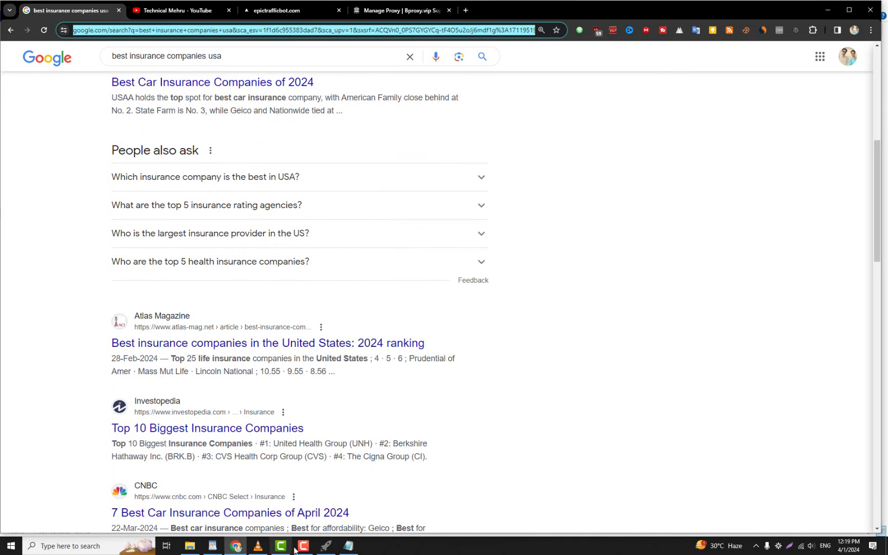
# - Bring Epic Traffic Bot Pro back to the front, minimize Chrome and close the Top 500 Referer Links.txt file
pyautogui.click(325, 545)
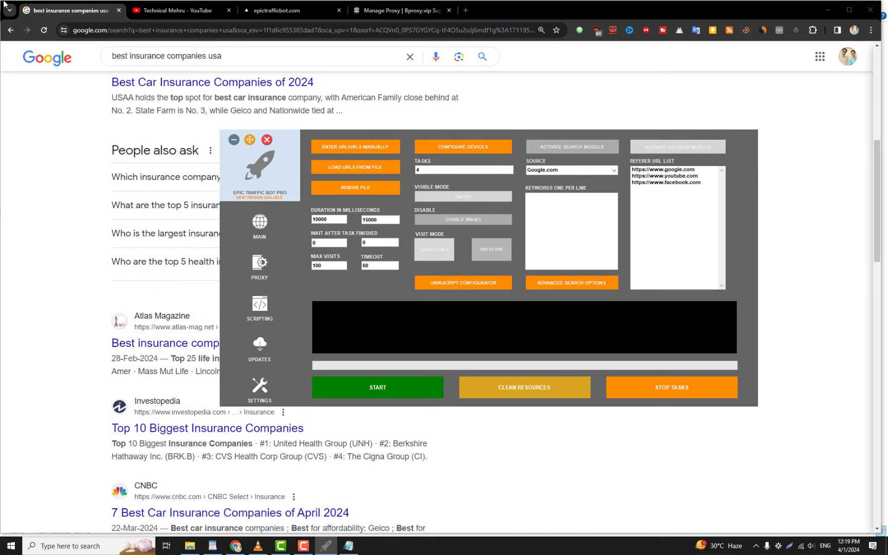
pyautogui.click(826, 10)
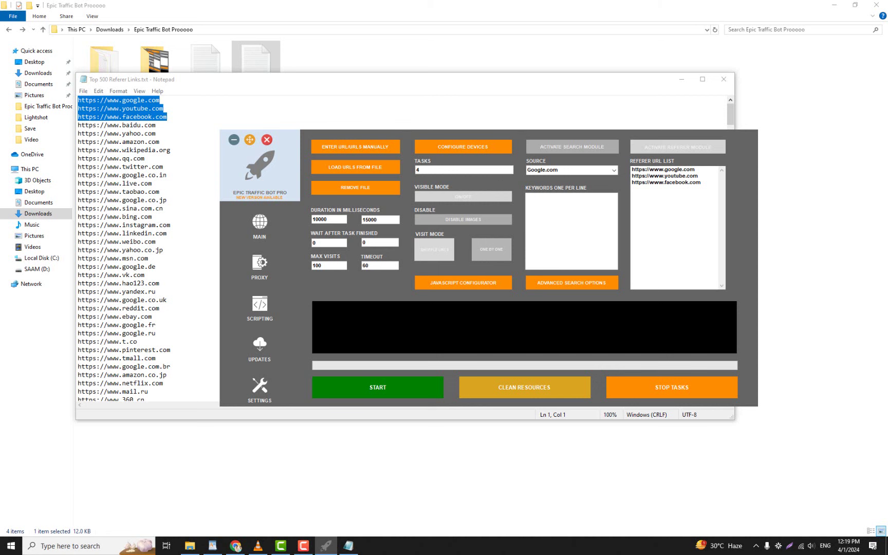
pyautogui.click(723, 79)
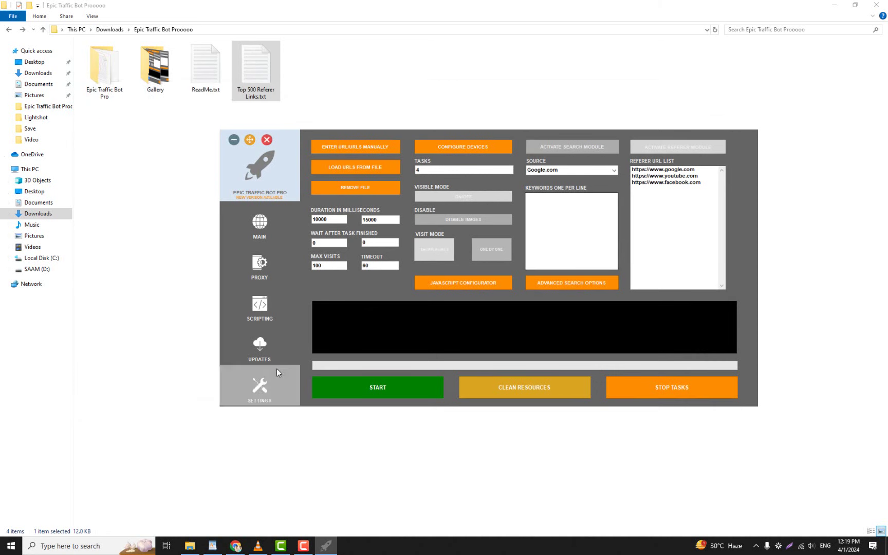
# - Keep the maximum visits at 100, start the traffic tasks and watch the browser windows that open
pyautogui.click(327, 264)
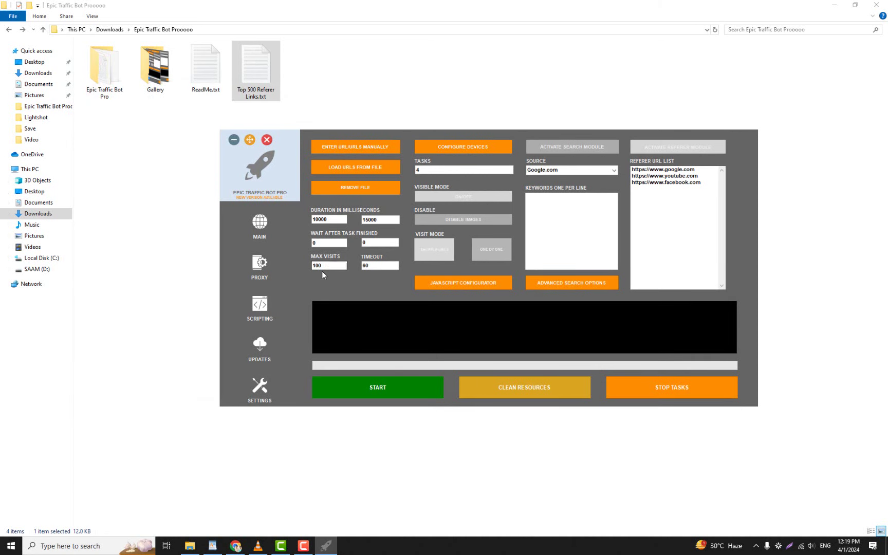
pyautogui.click(402, 386)
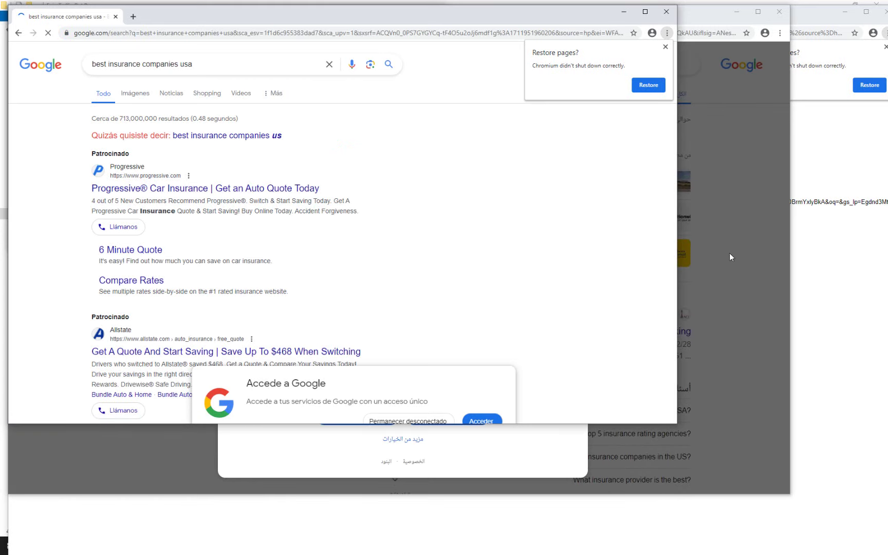
pyautogui.scroll(-3, 506, 251)
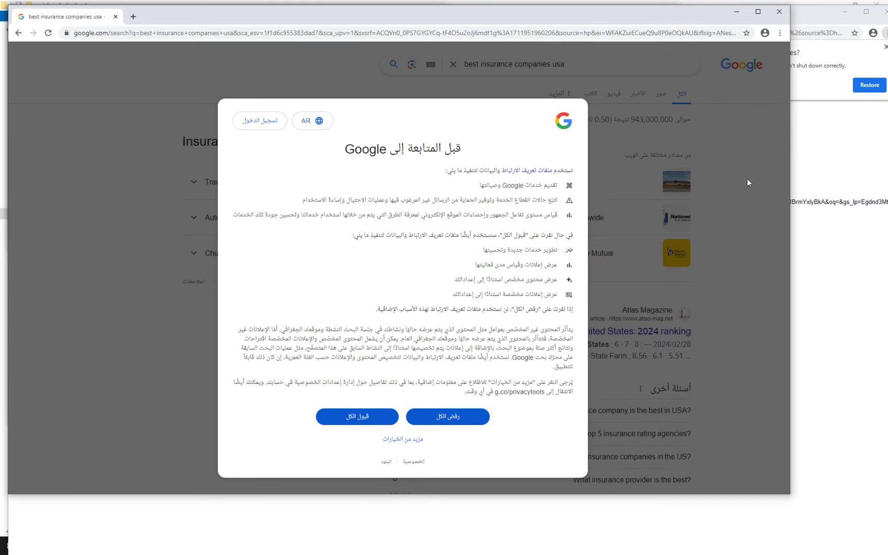
# - Reject all optional cookies on Google's consent notice and bring up the bot's other open browser windows
pyautogui.click(451, 420)
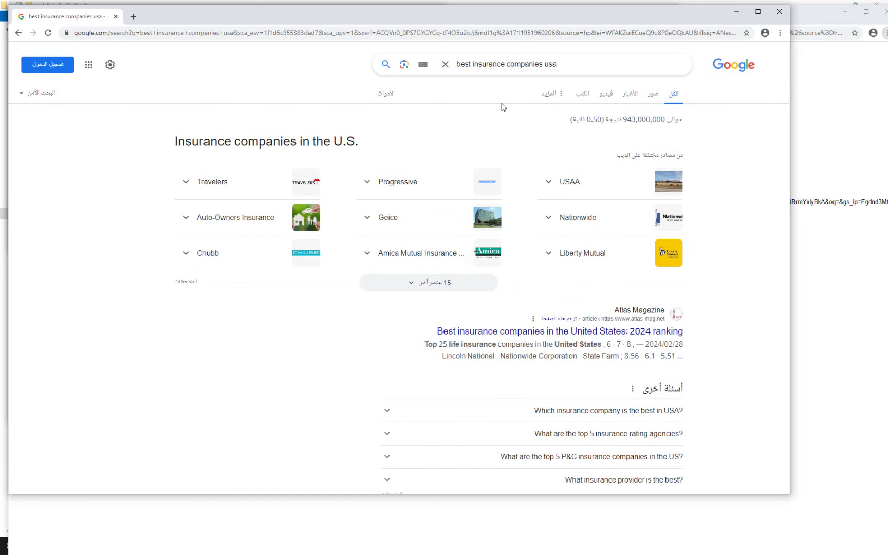
pyautogui.click(851, 71)
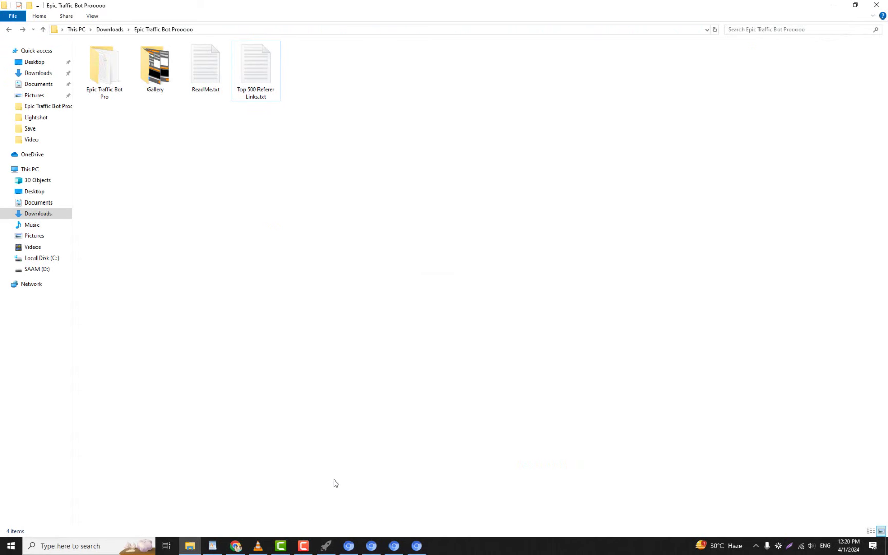
pyautogui.click(349, 547)
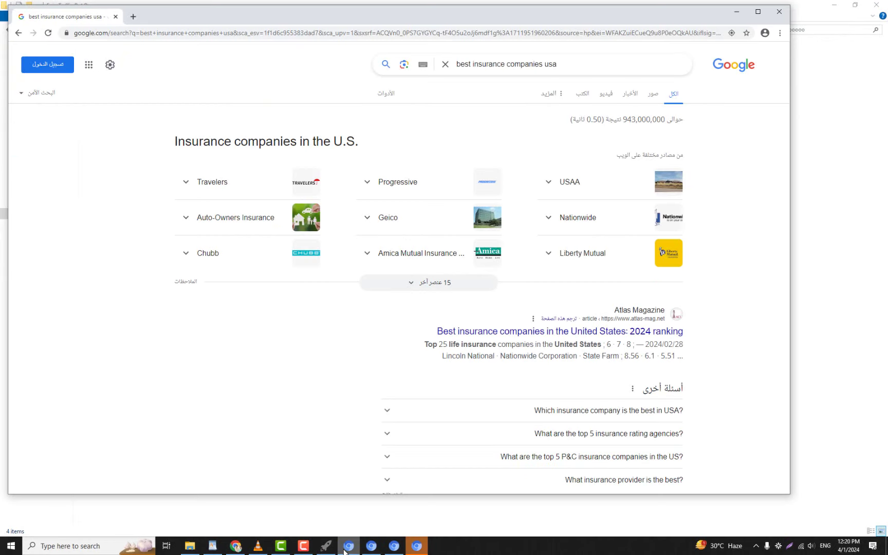
pyautogui.click(372, 549)
pyautogui.click(394, 546)
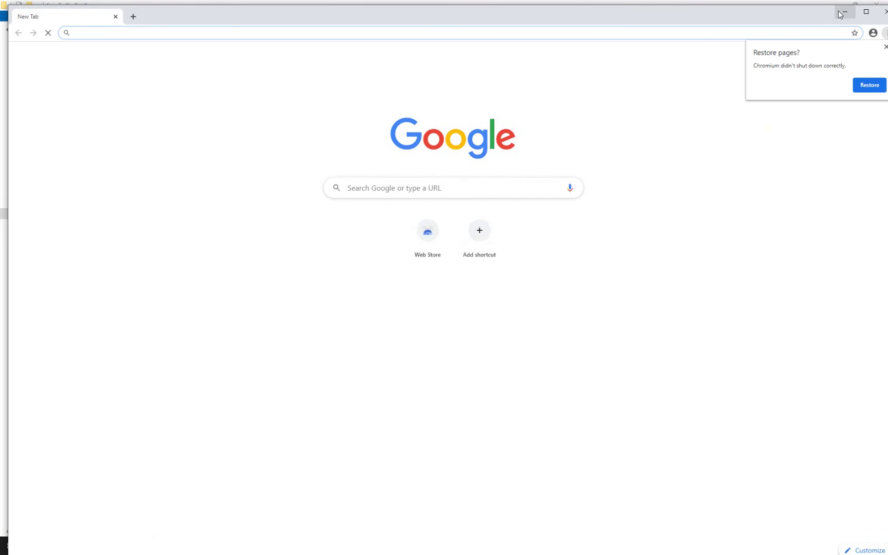
# - Examine the insurance search pages loading in the bot's browser windows and minimize each window
pyautogui.hotkey('ctrl', 'v')
pyautogui.press('Return')
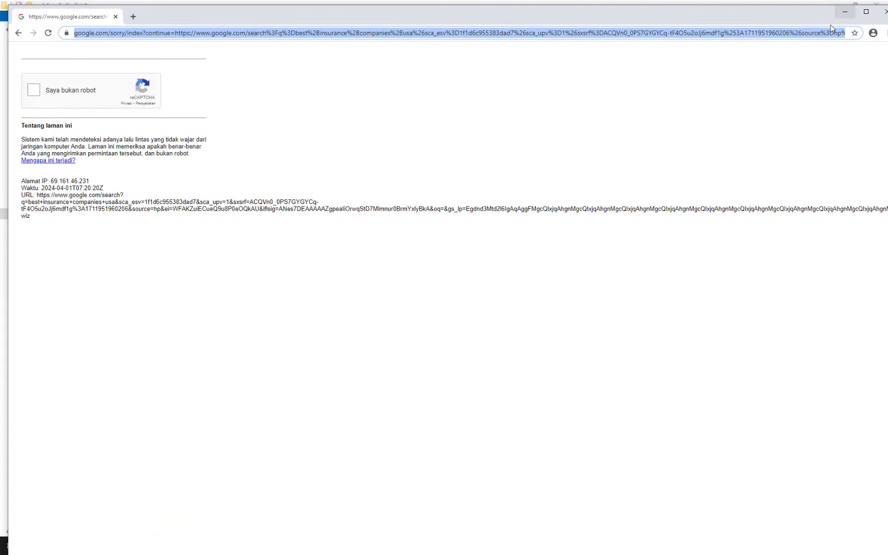
pyautogui.click(844, 11)
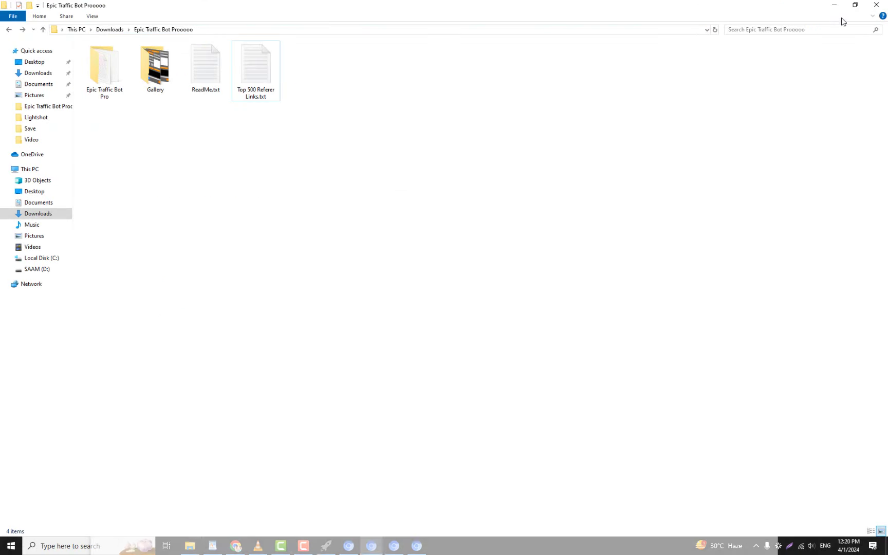
pyautogui.click(349, 545)
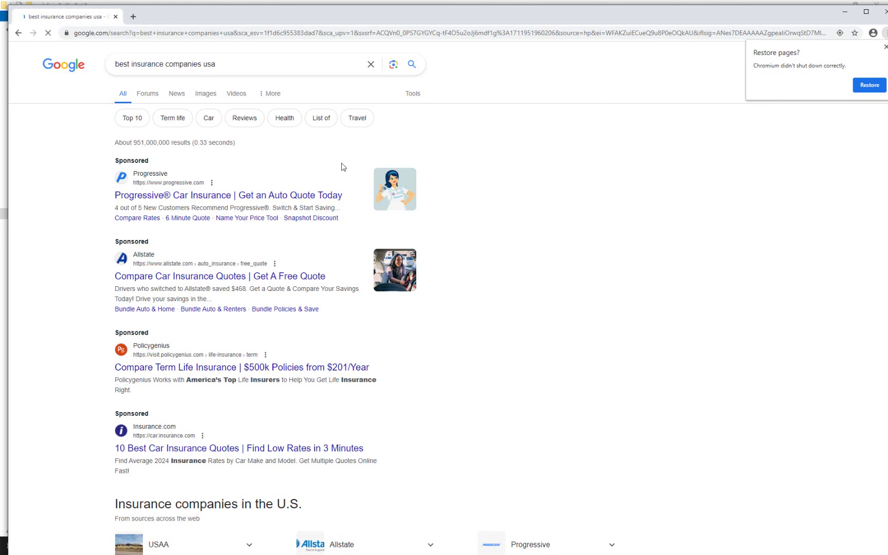
pyautogui.click(844, 13)
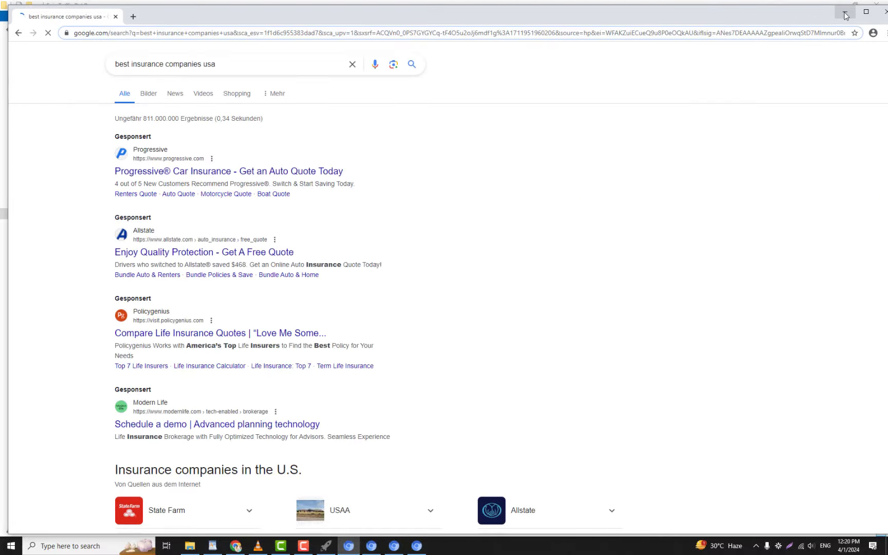
pyautogui.click(844, 13)
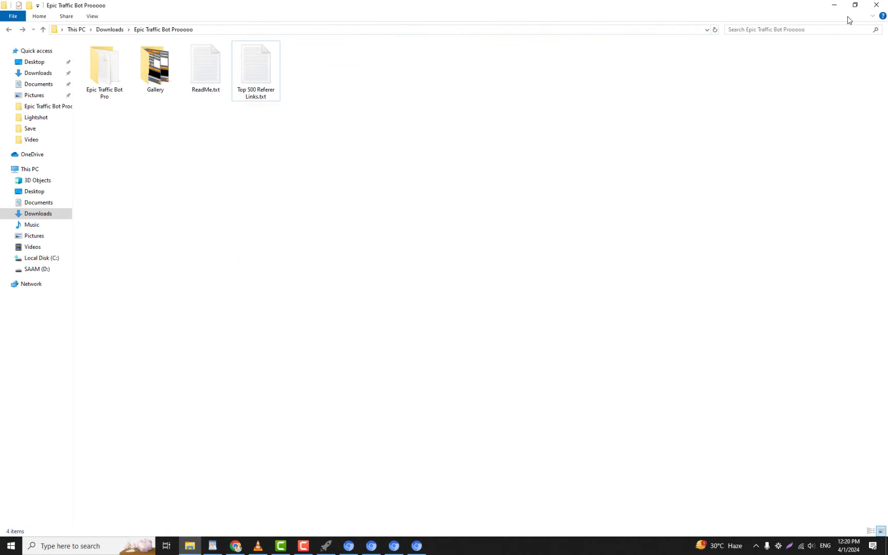
pyautogui.click(348, 546)
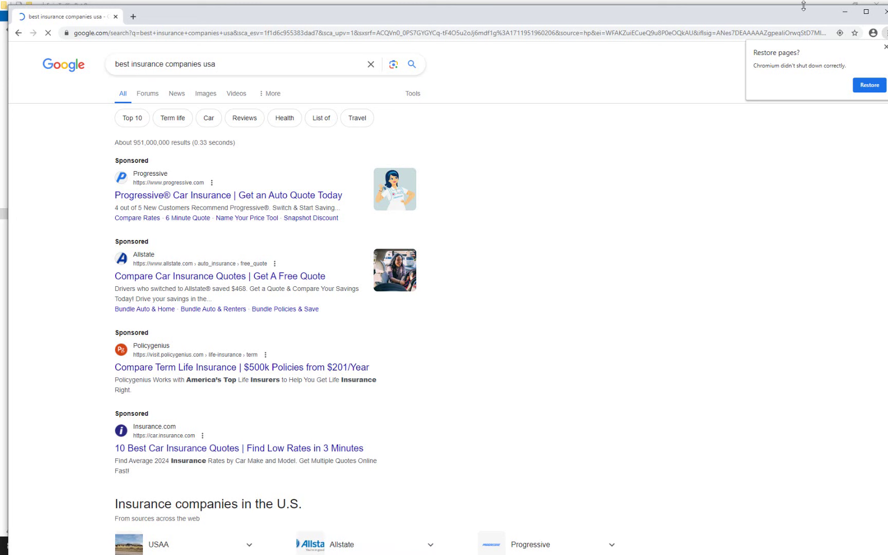
pyautogui.click(844, 11)
# - Inspect the sponsored Allstate result in another bot browser window and minimize the remaining browser windows
pyautogui.click(395, 550)
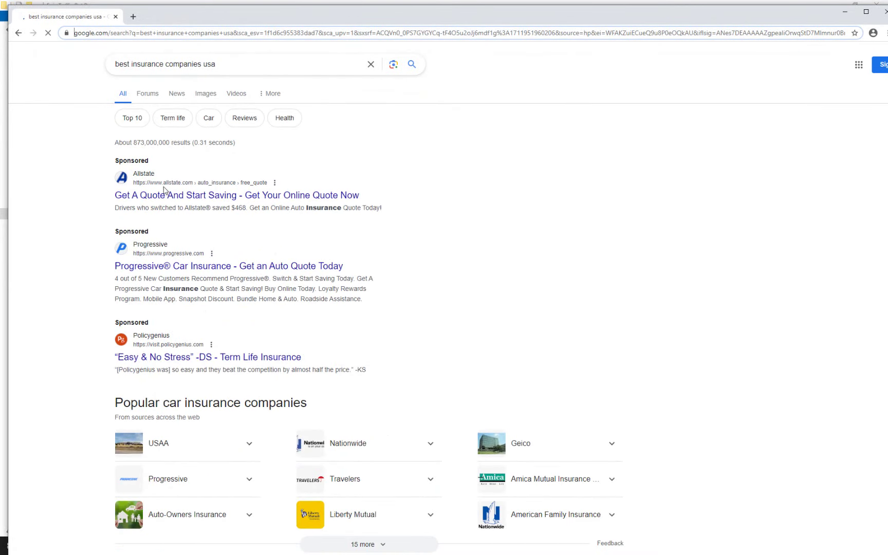
pyautogui.click(169, 201)
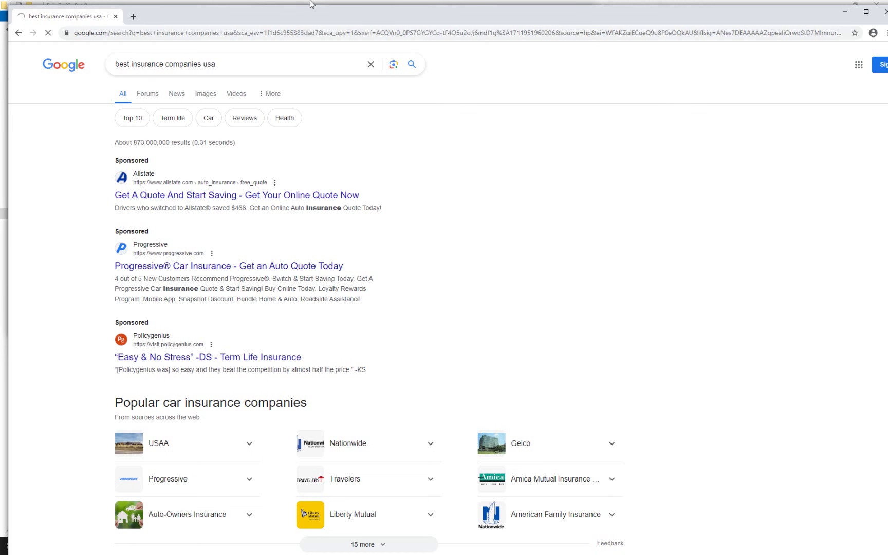
pyautogui.click(845, 17)
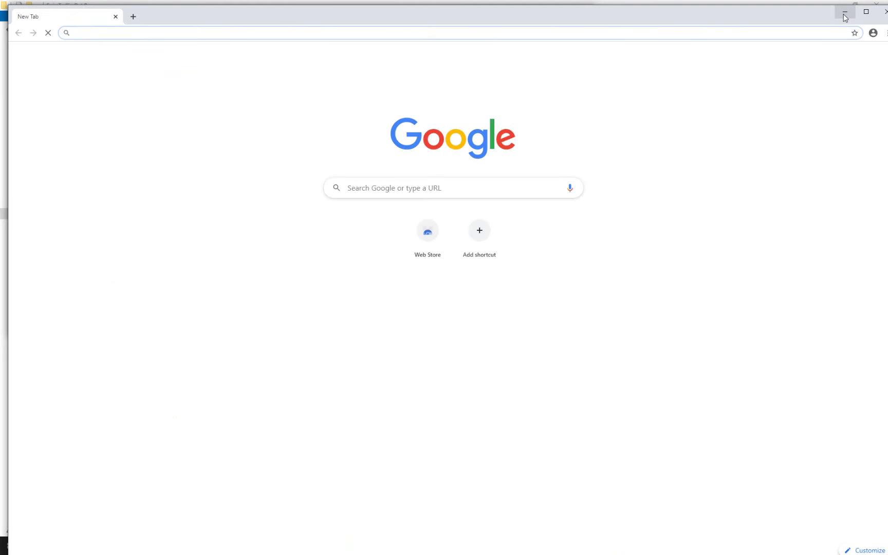
pyautogui.click(844, 15)
pyautogui.click(844, 16)
pyautogui.click(548, 12)
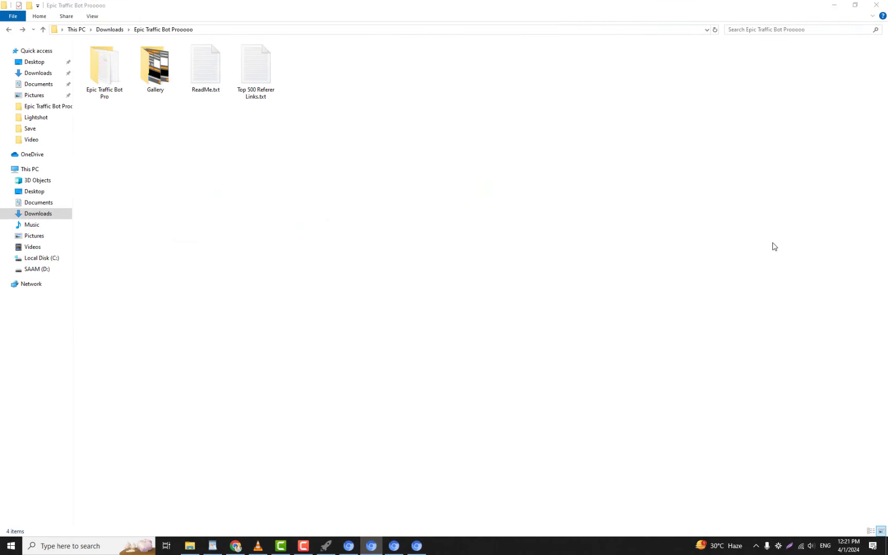
# - Review the task log in Epic Traffic Bot Pro and check the bot's newly launched browser windows
pyautogui.click(326, 546)
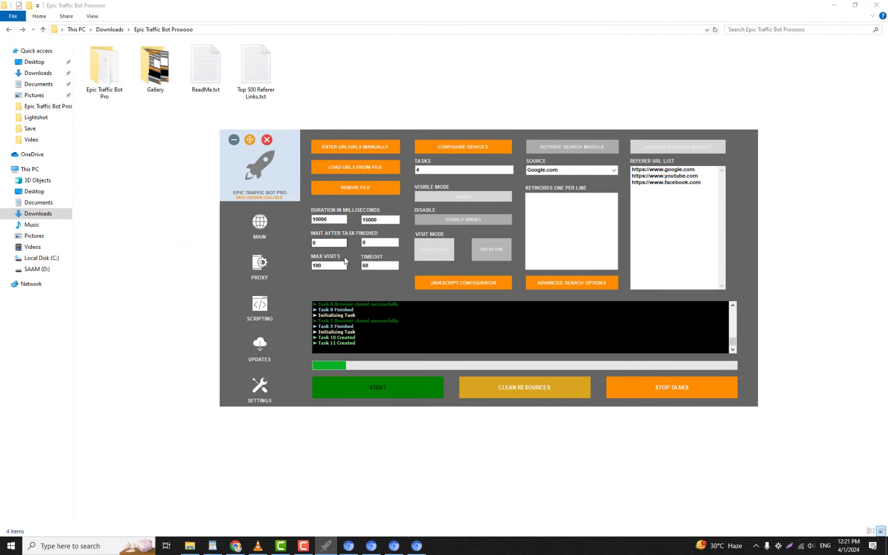
pyautogui.click(343, 342)
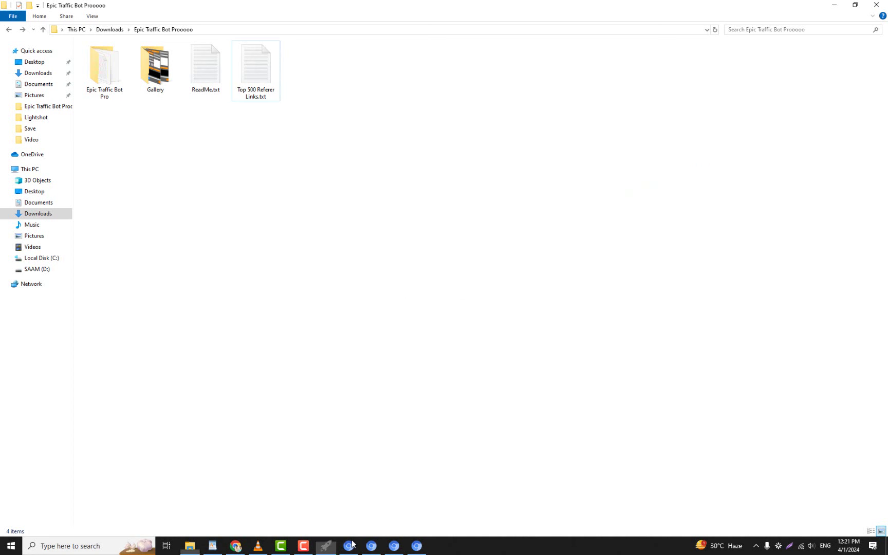
pyautogui.click(371, 545)
pyautogui.click(371, 546)
pyautogui.click(417, 546)
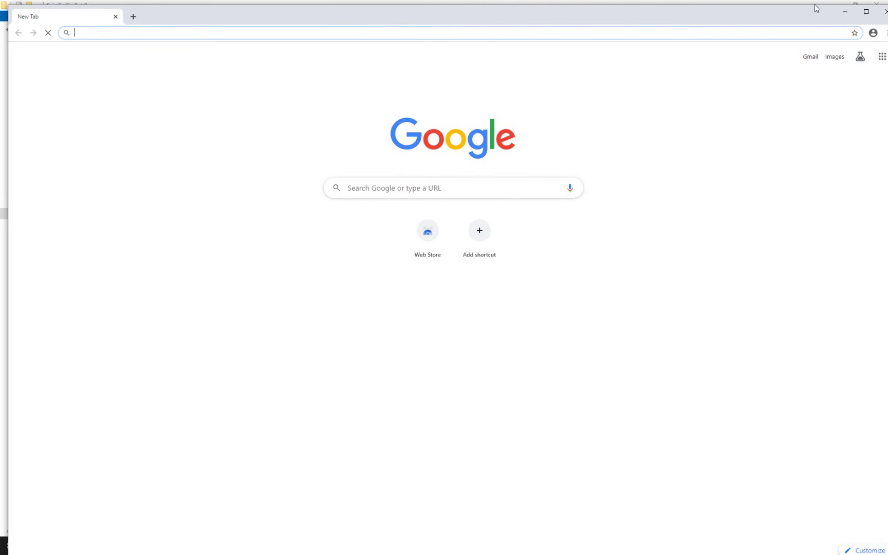
# - Minimize the new browser window, return to Epic Traffic Bot Pro and stop the running tasks
pyautogui.click(846, 12)
pyautogui.click(325, 546)
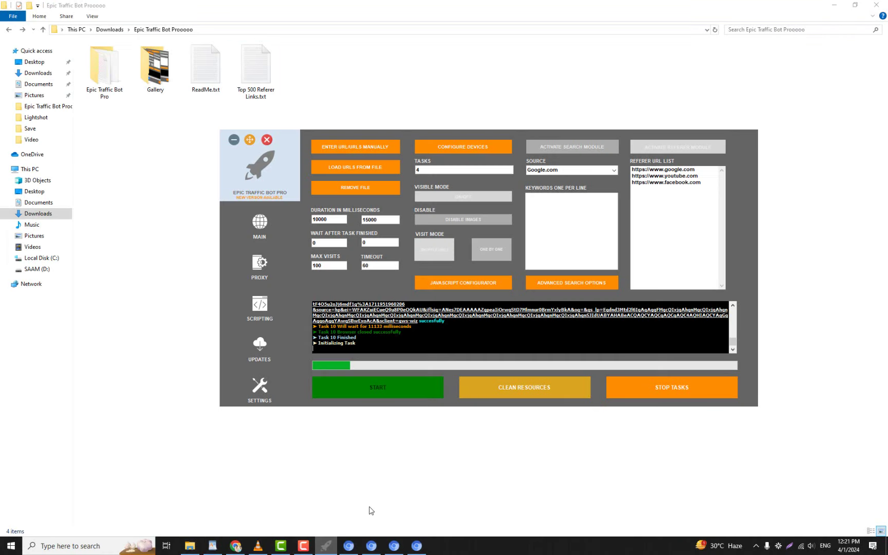
pyautogui.click(668, 388)
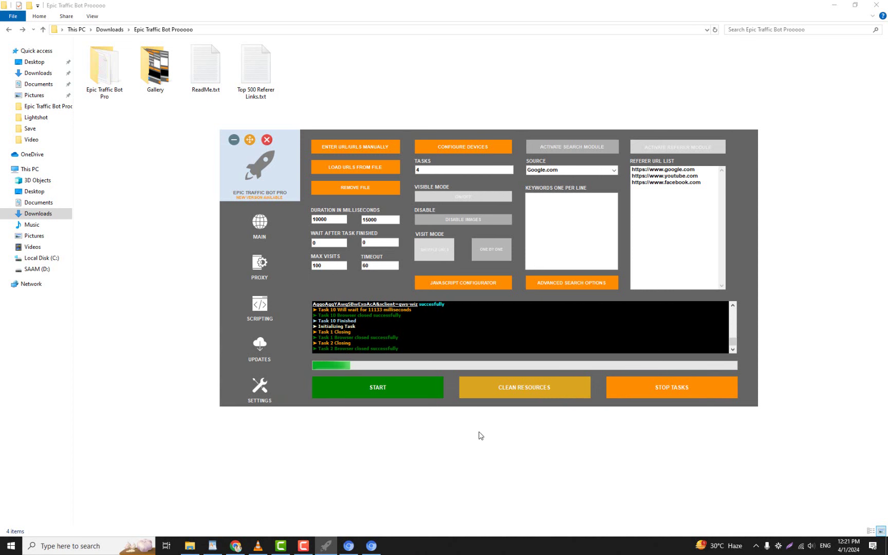
# - Open the profiles folder inside the Epic Traffic Bot Pro folder and look into one of the profile folders
pyautogui.click(96, 83)
pyautogui.doubleClick(96, 83)
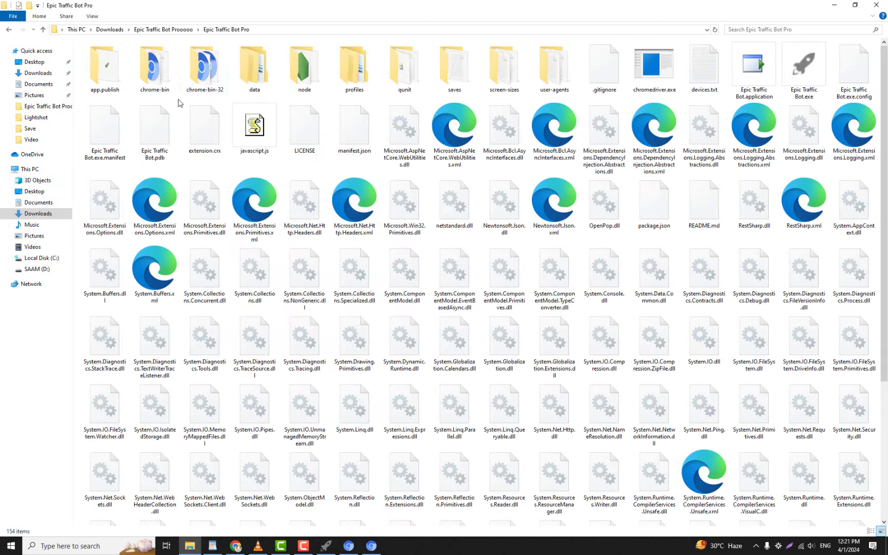
pyautogui.doubleClick(361, 80)
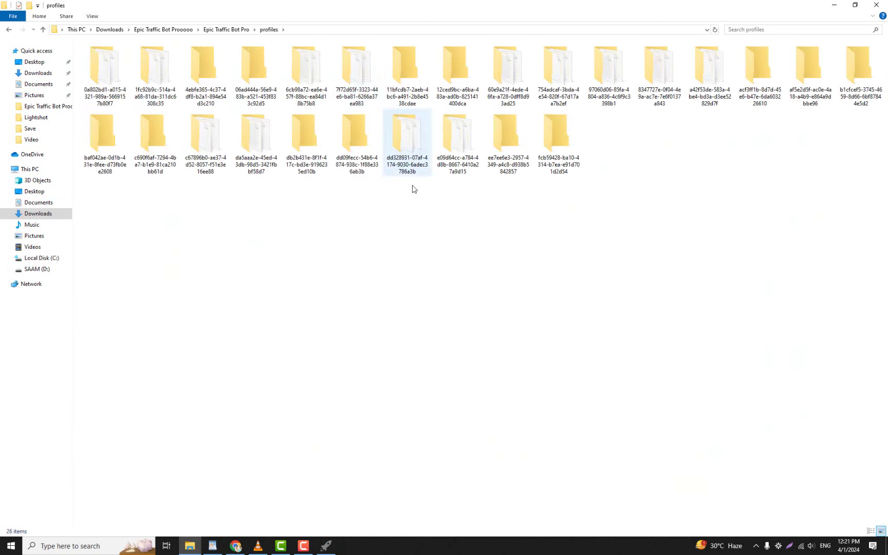
pyautogui.doubleClick(620, 73)
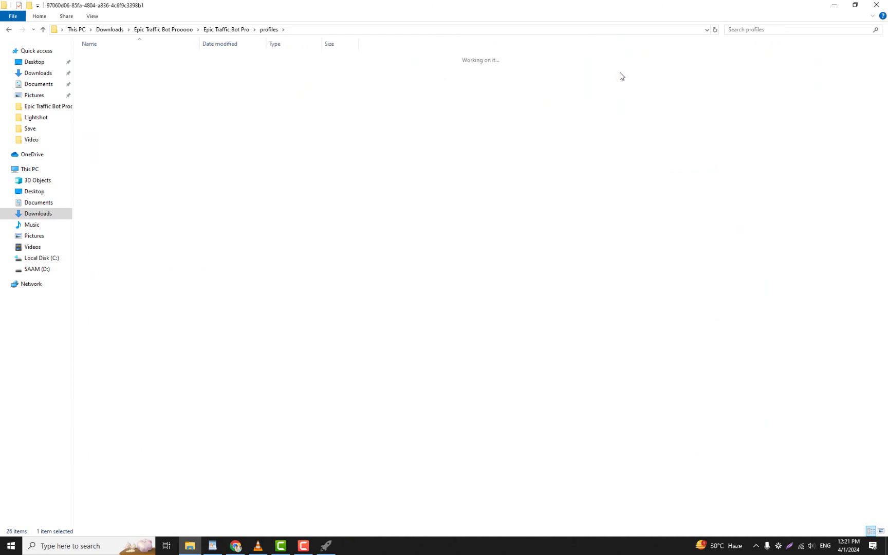
pyautogui.click(9, 30)
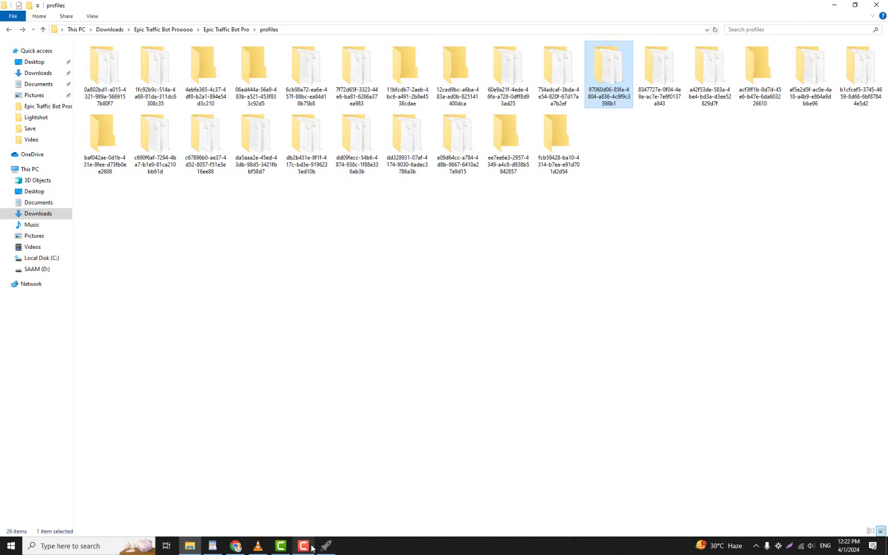
pyautogui.click(212, 548)
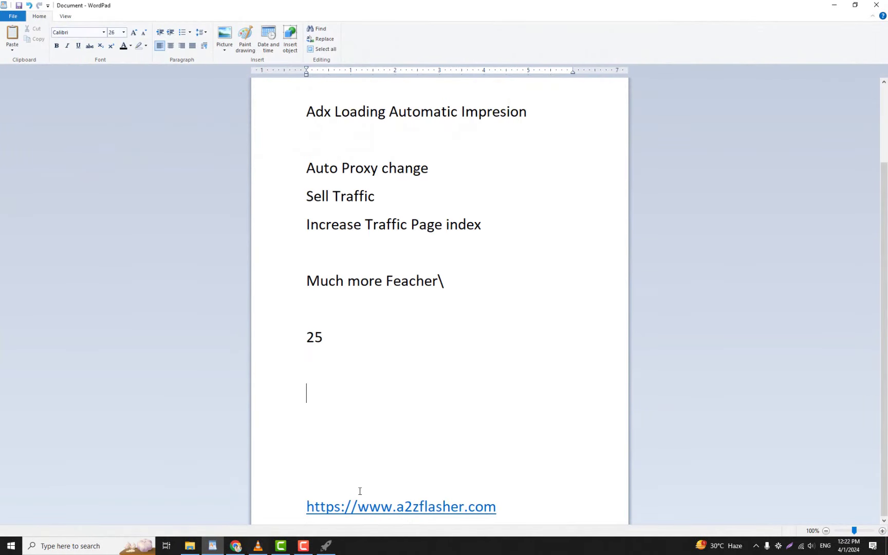
pyautogui.moveTo(499, 499); pyautogui.dragTo(332, 499)
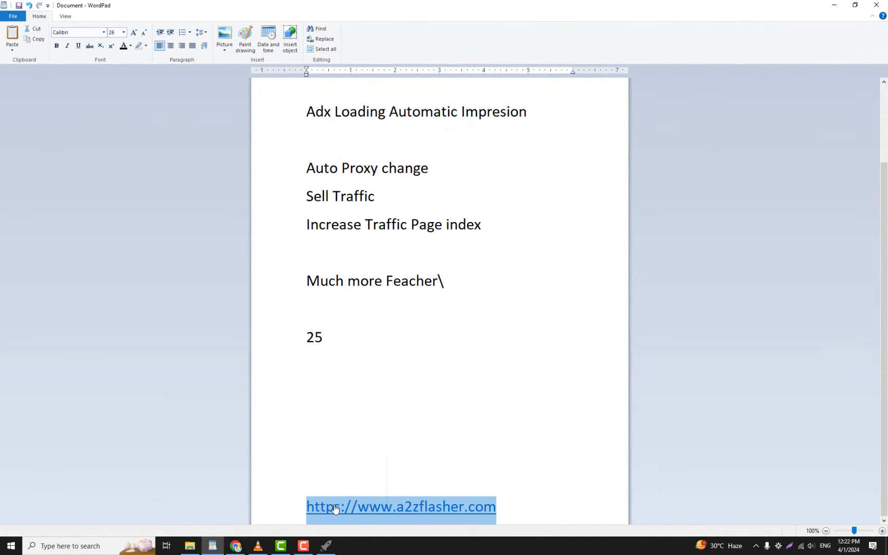
pyautogui.rightClick(334, 508)
pyautogui.click(355, 467)
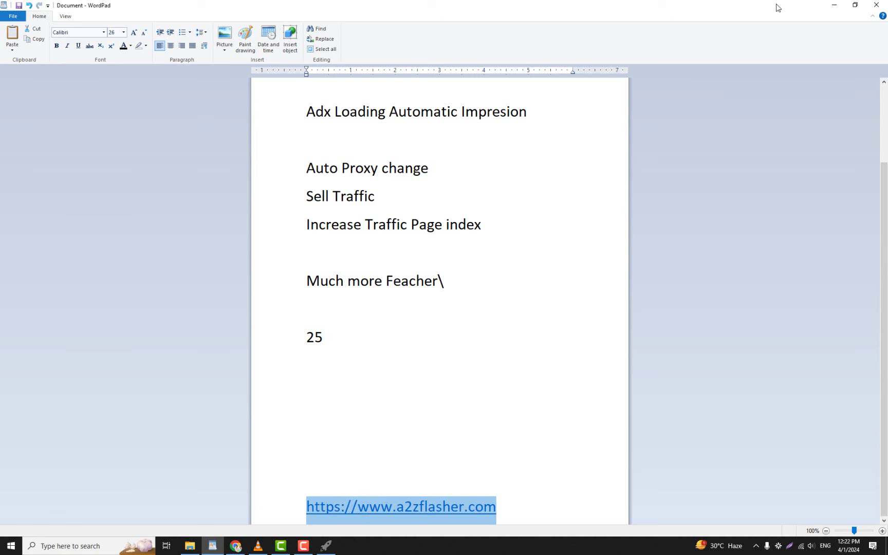
pyautogui.click(831, 6)
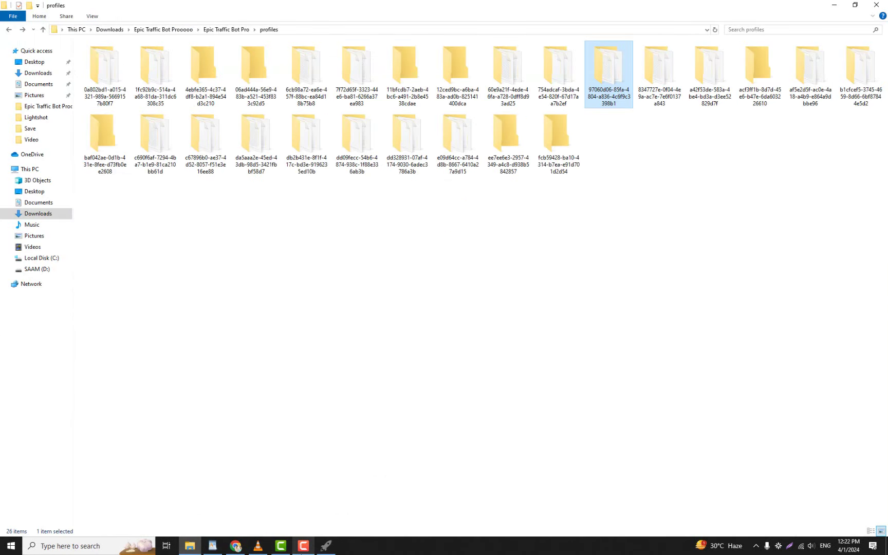
pyautogui.click(308, 549)
pyautogui.click(326, 546)
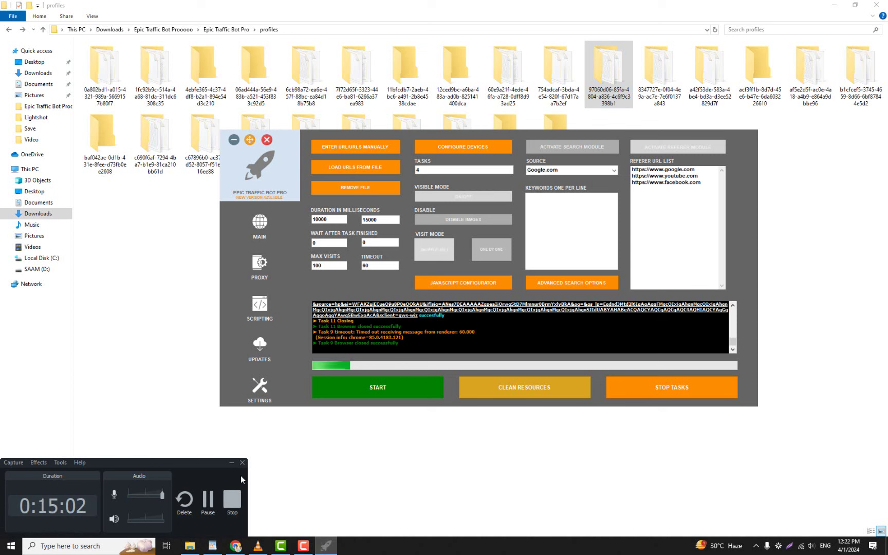
pyautogui.click(229, 464)
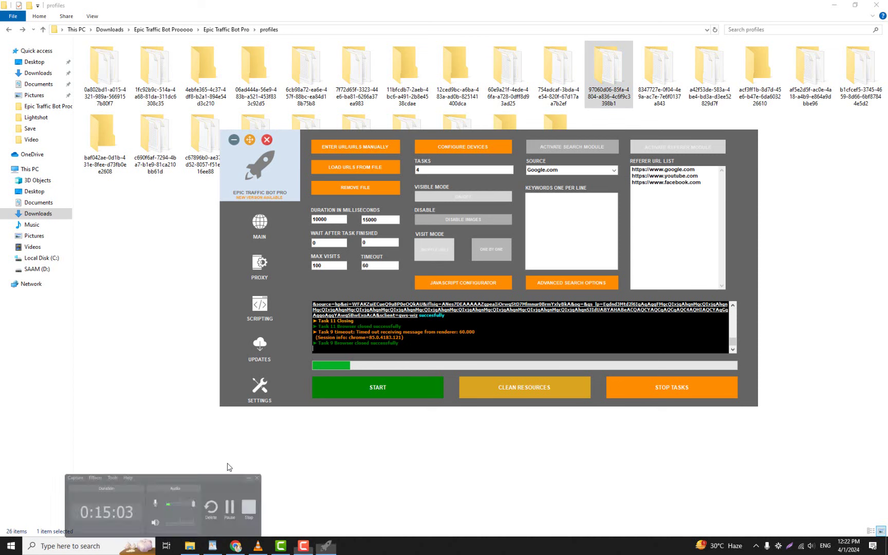
pyautogui.click(363, 152)
pyautogui.hotkey('ctrl', 'a')
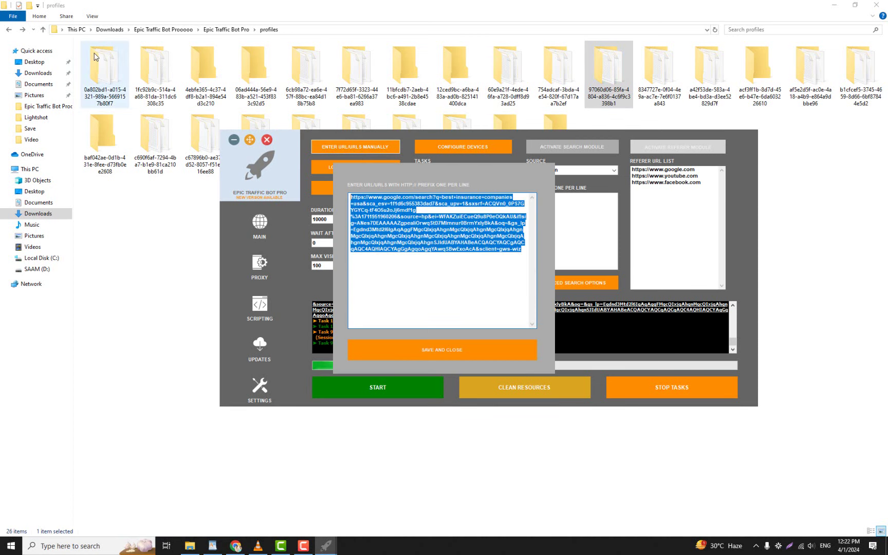
pyautogui.press('BackSpace')
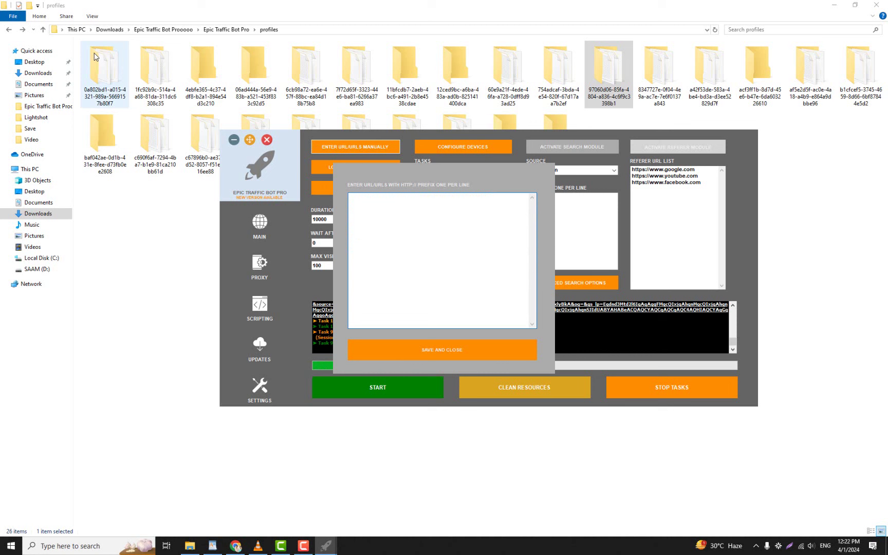
pyautogui.hotkey('ctrl', 'v')
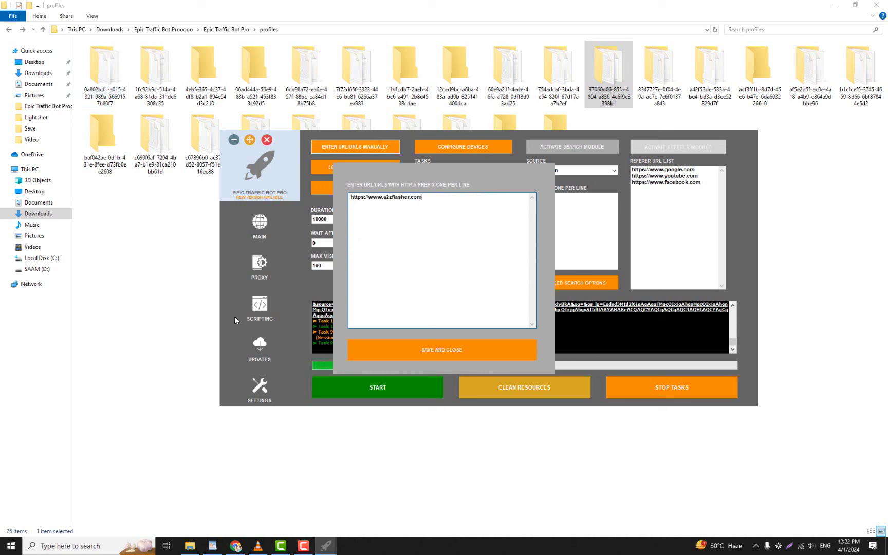
pyautogui.click(404, 352)
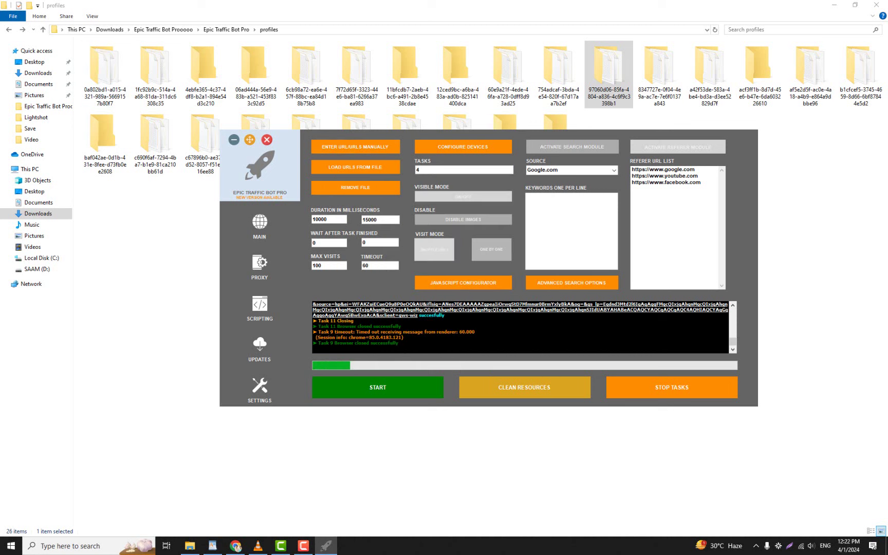
# - Review the loaded proxy list and return to the bot's main settings
pyautogui.click(268, 258)
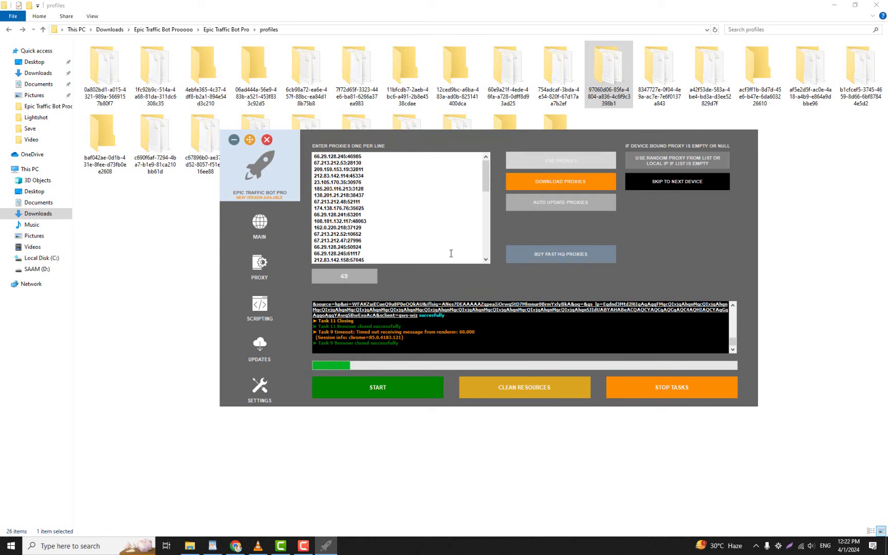
pyautogui.scroll(-2, 401, 235)
pyautogui.click(259, 226)
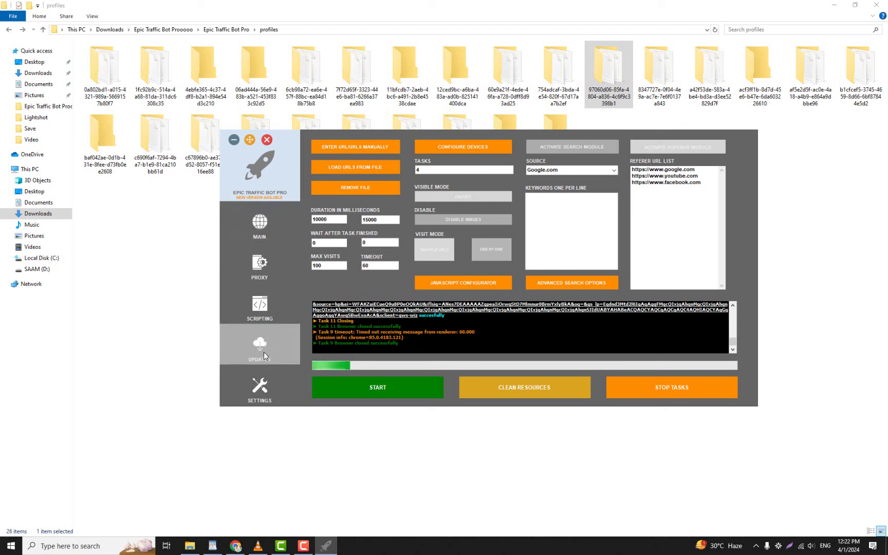
# - Open the scripting section and import the Auto Click script from the Auto Click folder in Downloads
pyautogui.click(266, 310)
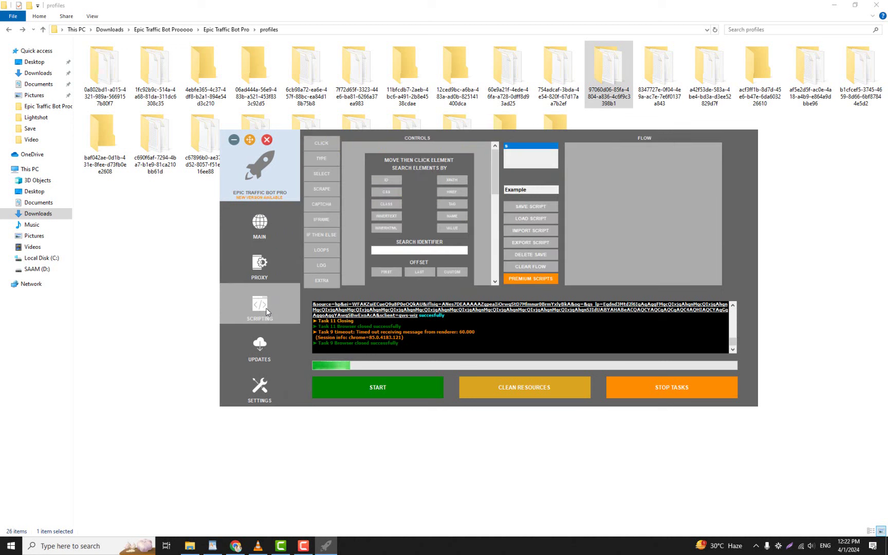
pyautogui.click(533, 230)
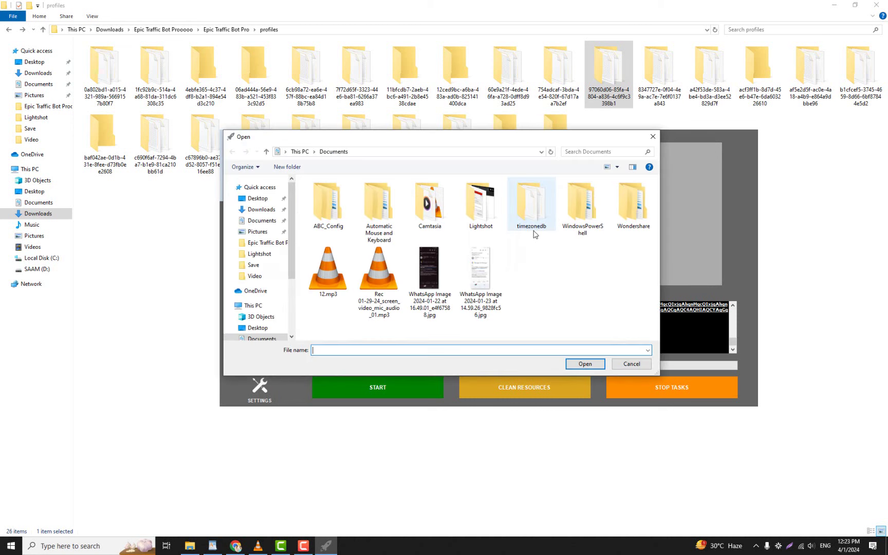
pyautogui.doubleClick(460, 142)
pyautogui.click(46, 95)
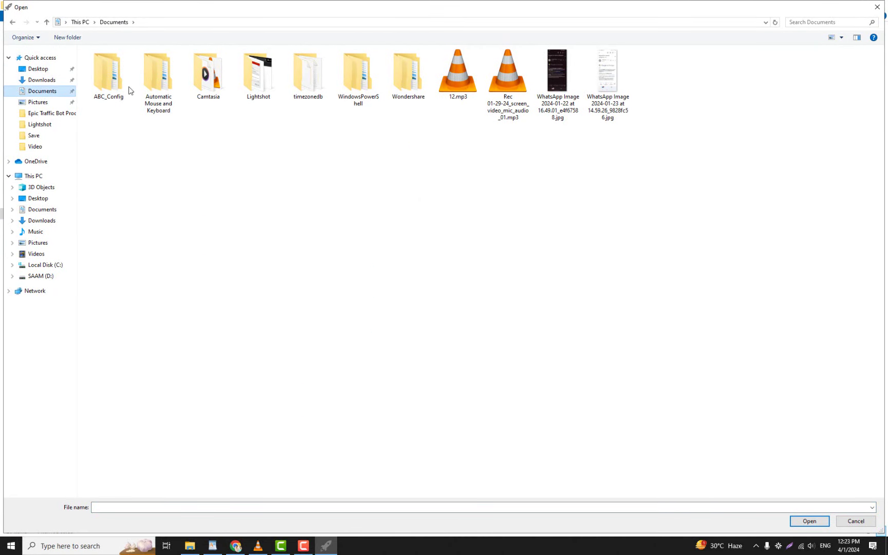
pyautogui.click(50, 81)
pyautogui.click(49, 93)
pyautogui.click(51, 80)
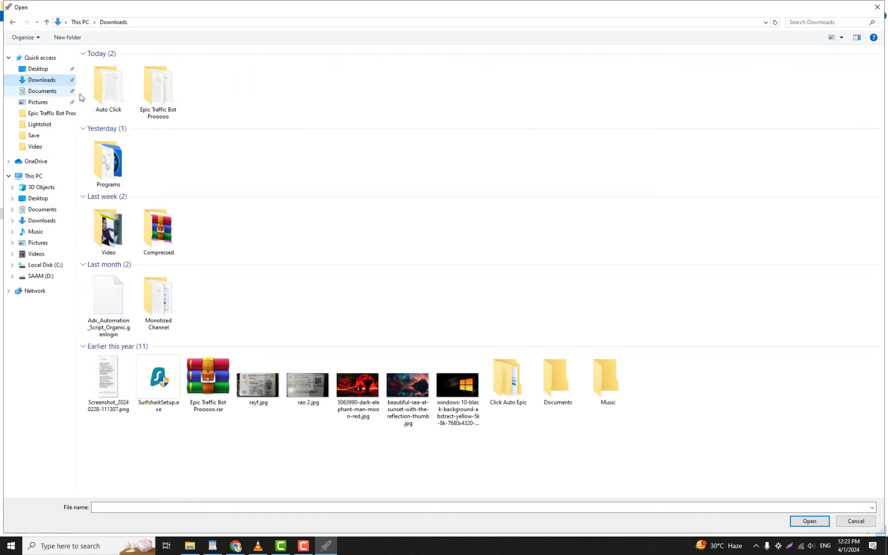
pyautogui.doubleClick(105, 97)
pyautogui.click(109, 65)
pyautogui.doubleClick(108, 64)
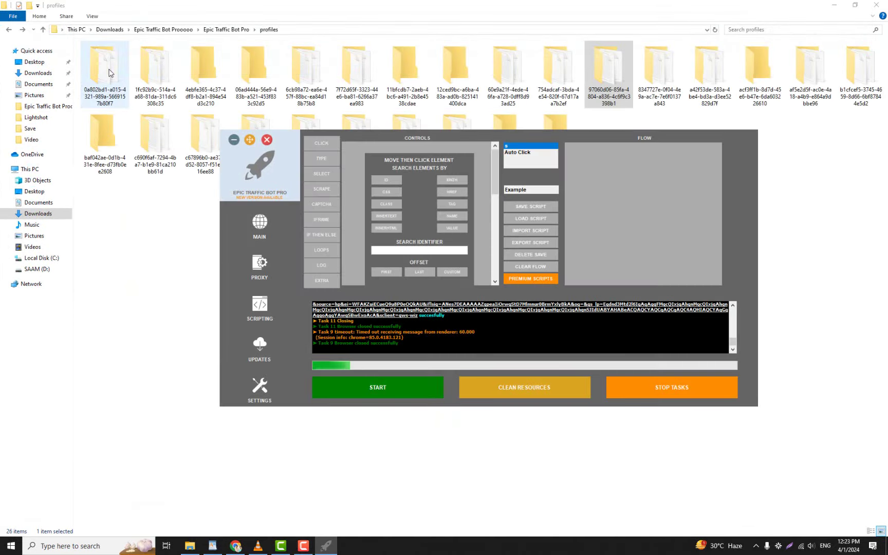
# - Load the imported Auto Click script into the flow and look through its click and wait blocks
pyautogui.click(511, 155)
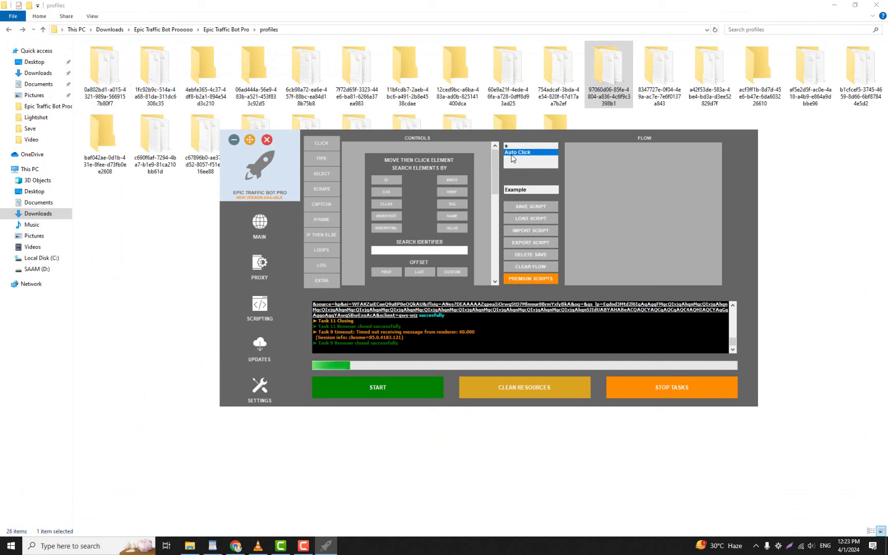
pyautogui.click(530, 222)
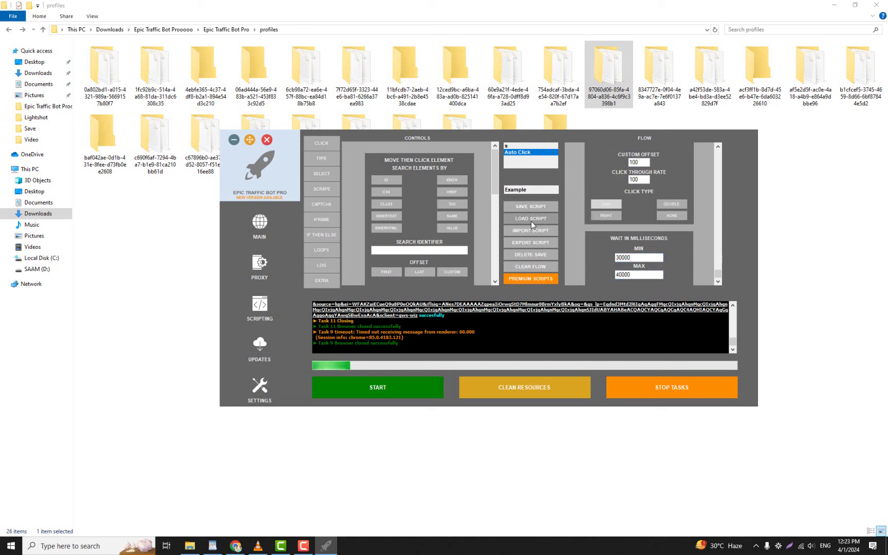
pyautogui.scroll(-3, 687, 251)
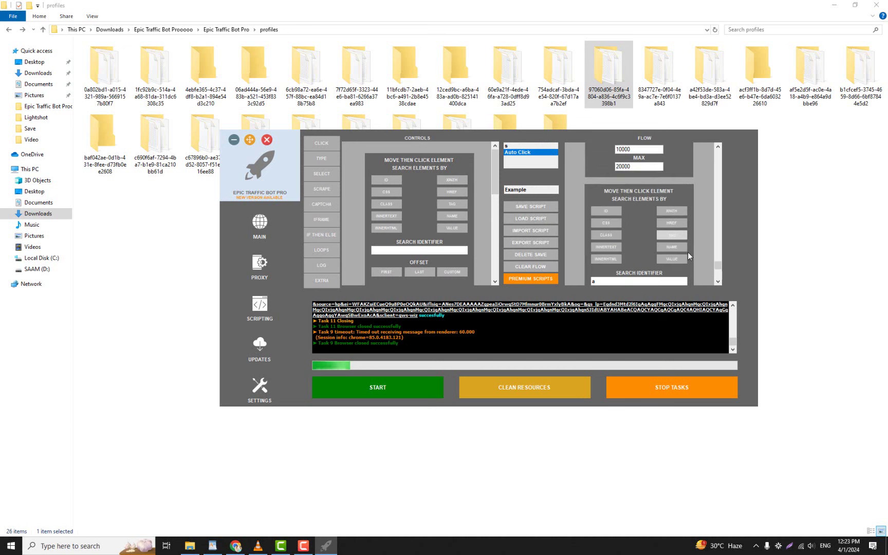
pyautogui.scroll(-4, 688, 252)
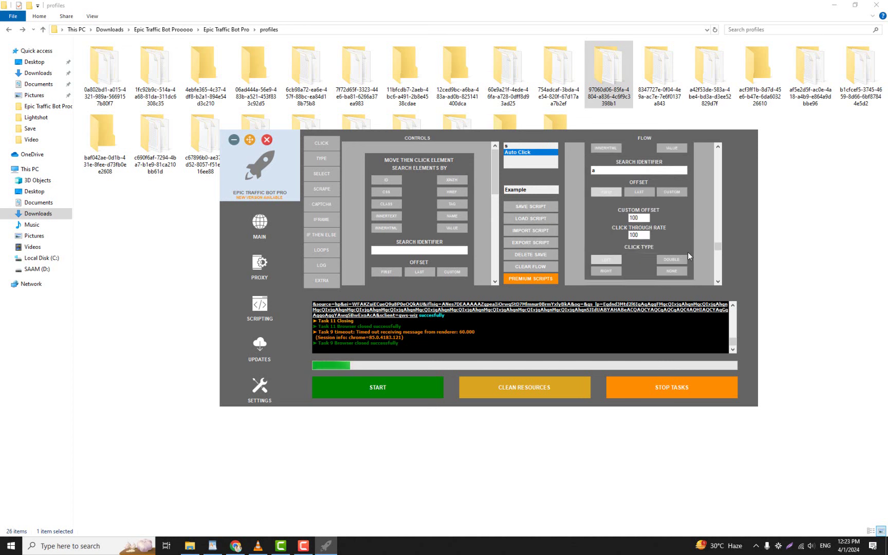
pyautogui.scroll(-2, 687, 252)
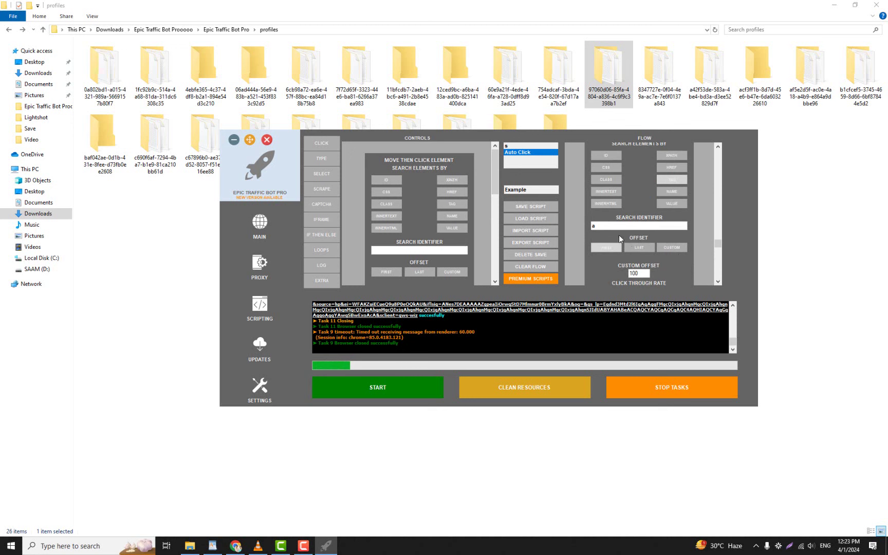
# - Set the flow's first wait block to 15000 ms minimum and 2000 ms maximum, and review the scroll blocks below it
pyautogui.moveTo(719, 248); pyautogui.dragTo(704, 149)
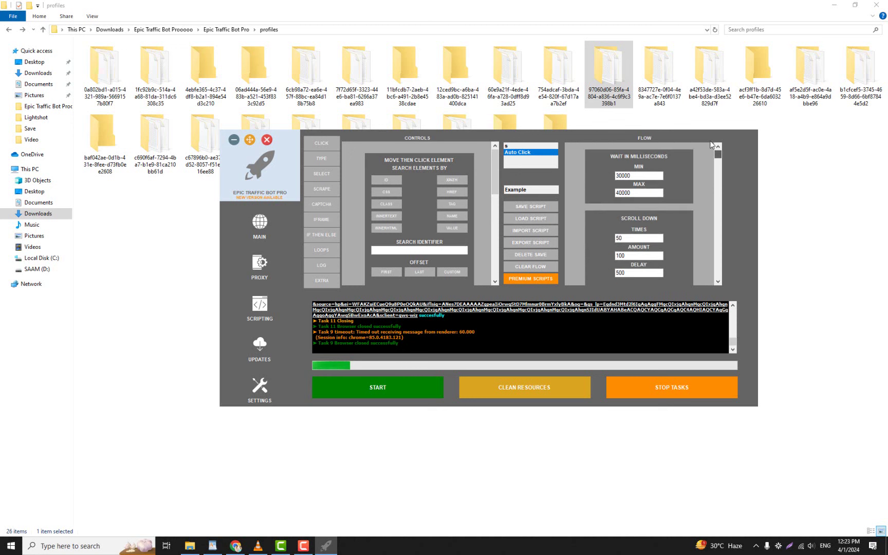
pyautogui.doubleClick(631, 175)
pyautogui.write('15000')
pyautogui.doubleClick(623, 193)
pyautogui.write('2000')
pyautogui.scroll(-1, 626, 237)
pyautogui.scroll(-1, 626, 237)
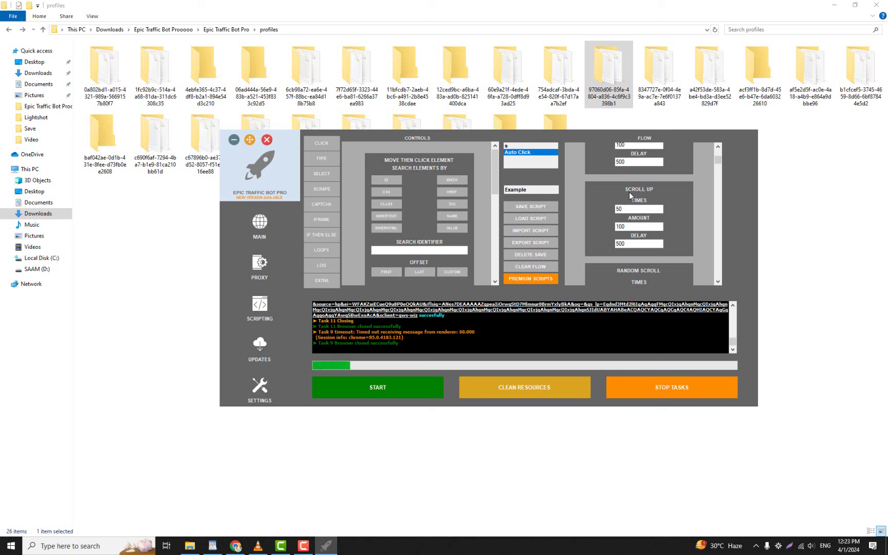
pyautogui.scroll(-2, 654, 222)
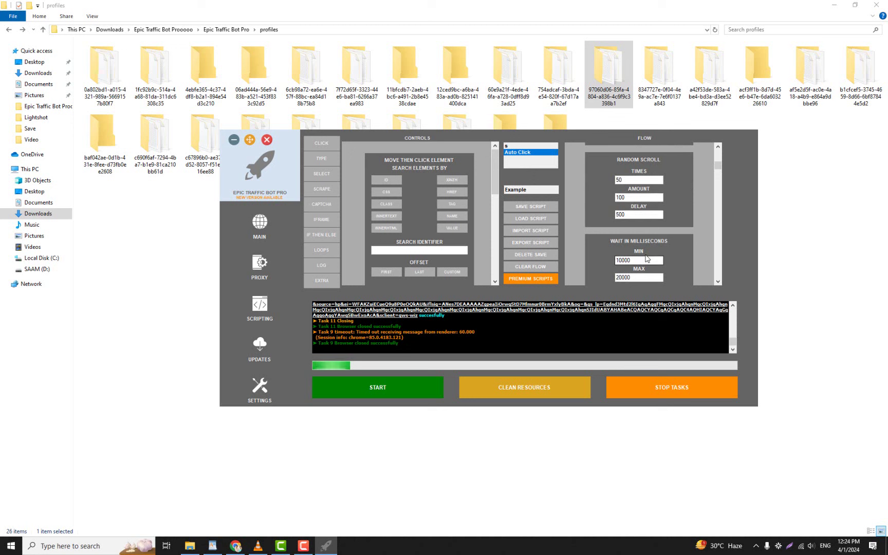
pyautogui.scroll(2, 646, 257)
pyautogui.scroll(-1, 647, 257)
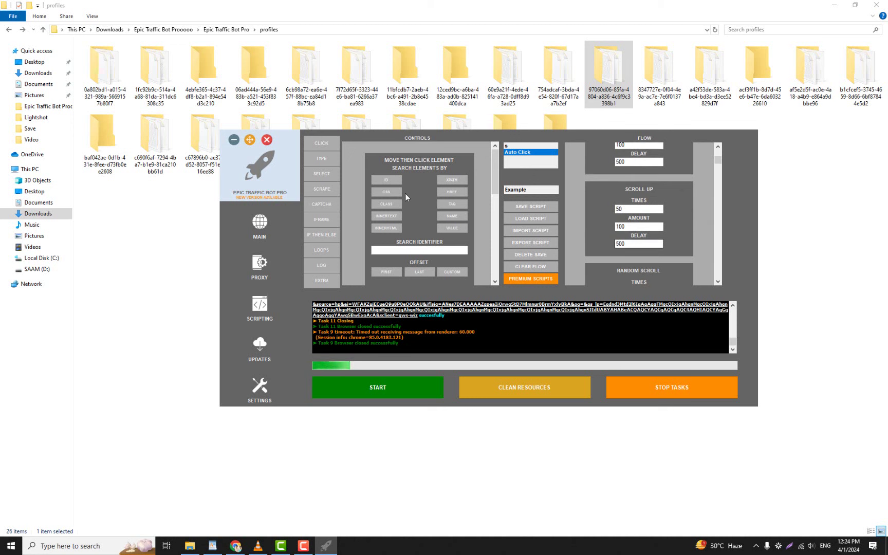
pyautogui.click(278, 220)
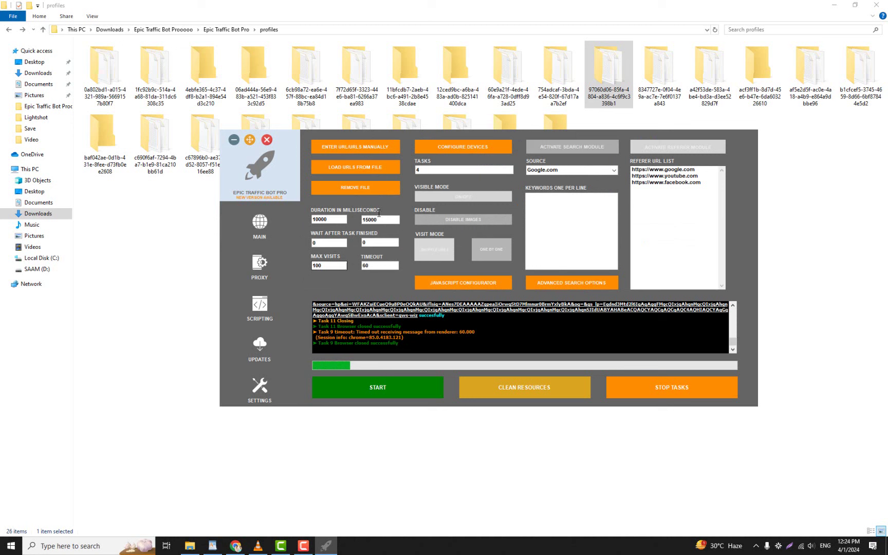
pyautogui.click(365, 139)
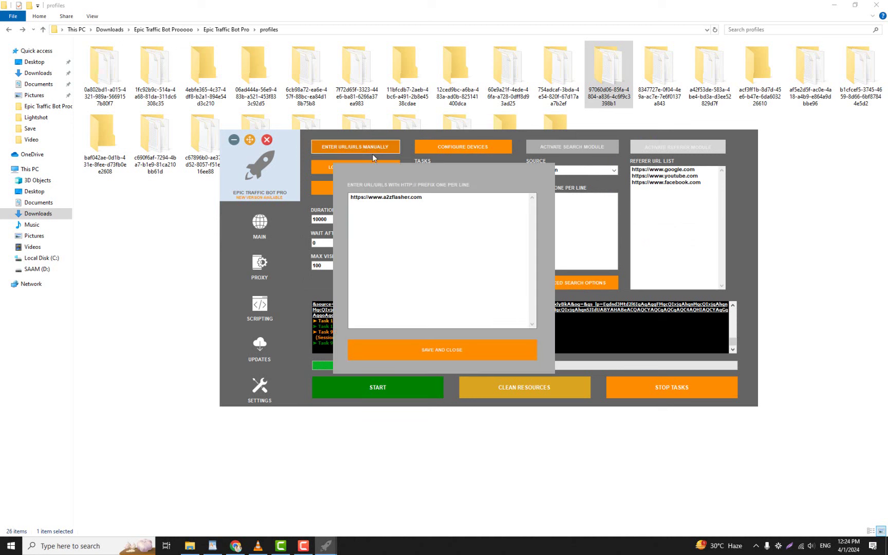
pyautogui.click(485, 351)
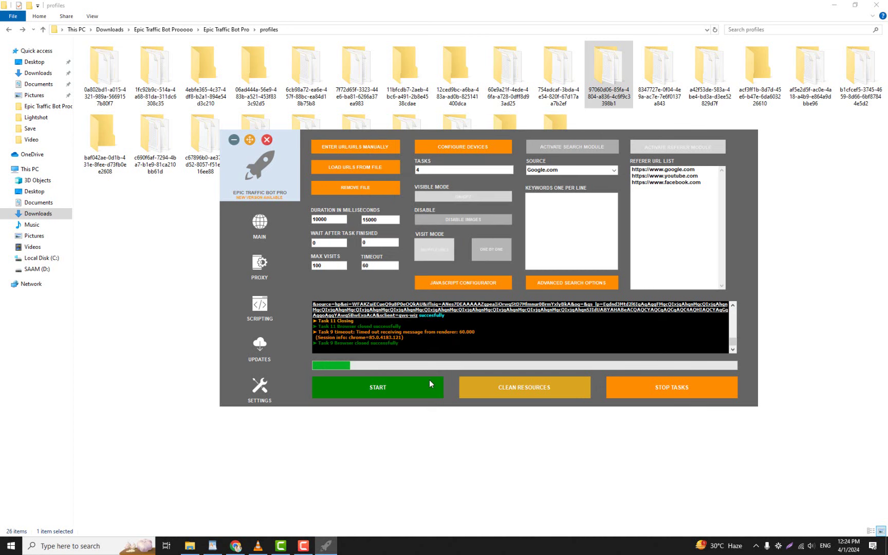
pyautogui.click(403, 385)
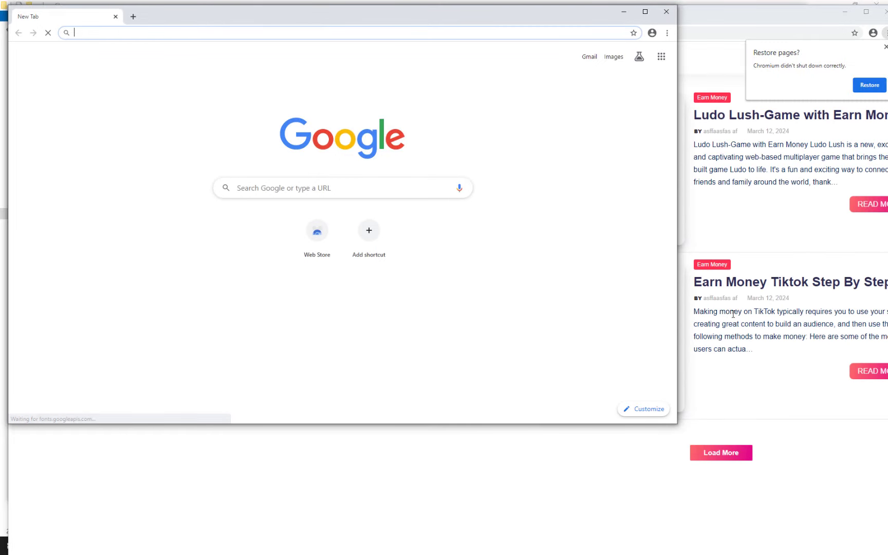
# - Bring the A2ZFlasher Chromium window to the front, dismiss its restore-pages prompt and maximize it
pyautogui.click(712, 22)
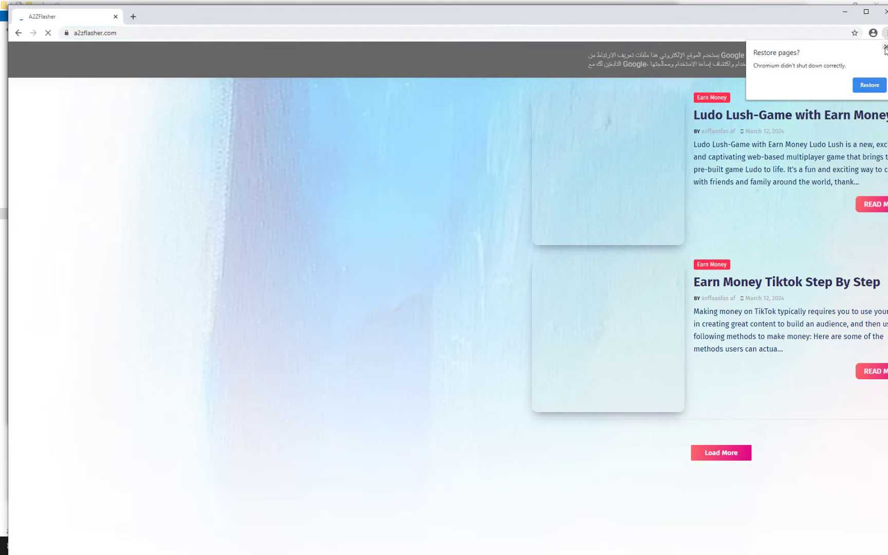
pyautogui.click(885, 46)
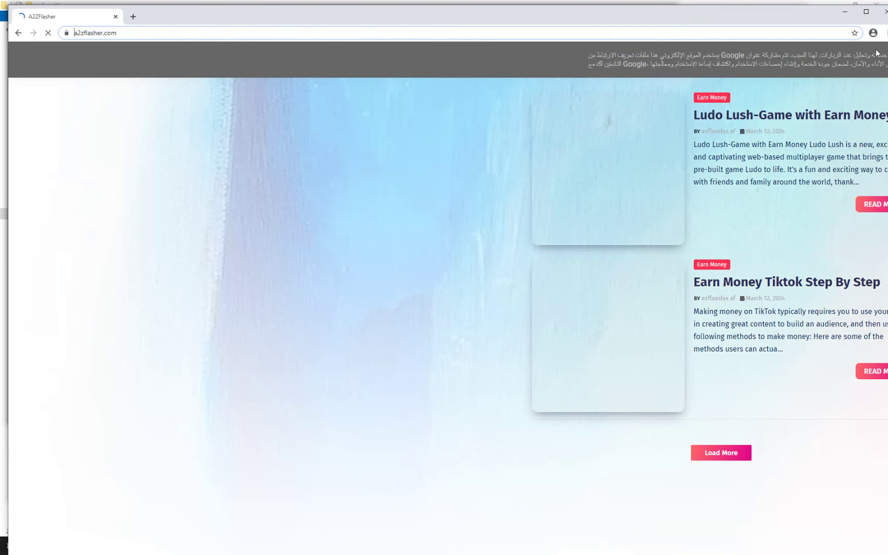
pyautogui.click(866, 11)
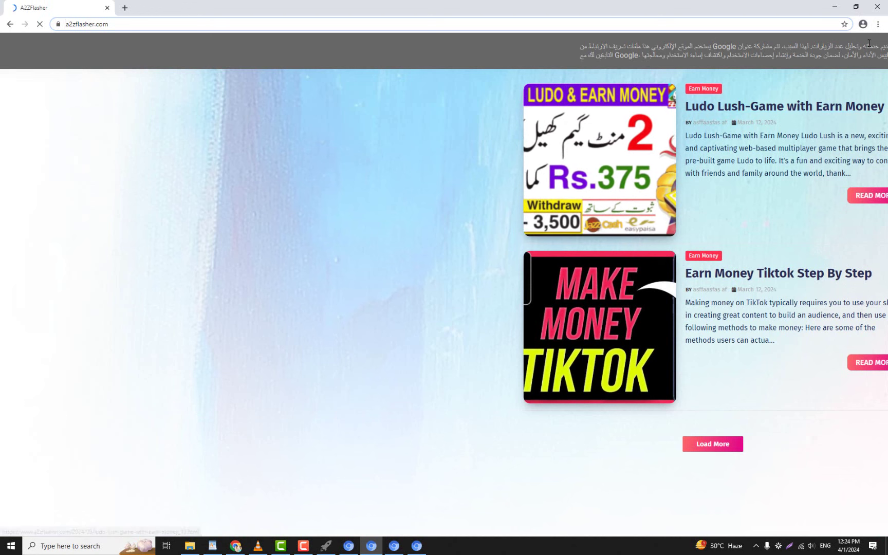
# - Examine the Chromium browsing history and return to the A2ZFlasher tab
pyautogui.click(878, 24)
pyautogui.moveTo(822, 76)
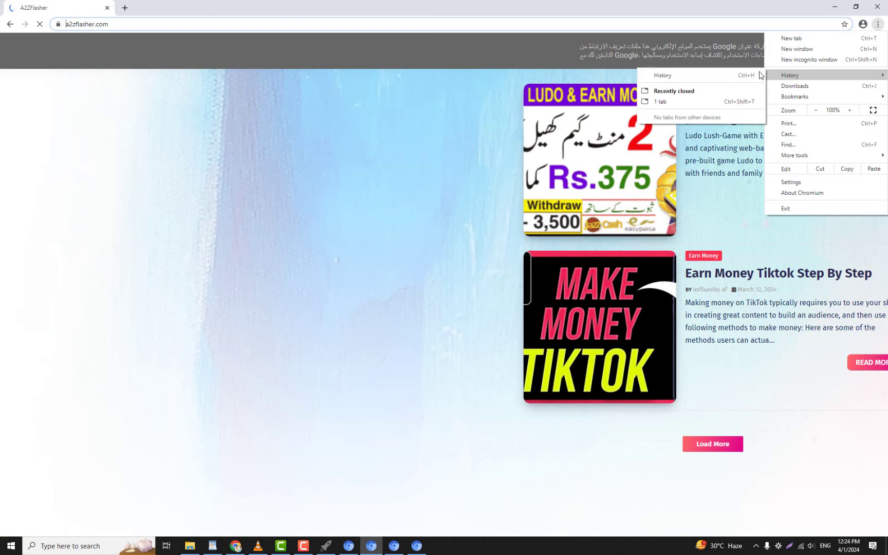
pyautogui.click(751, 76)
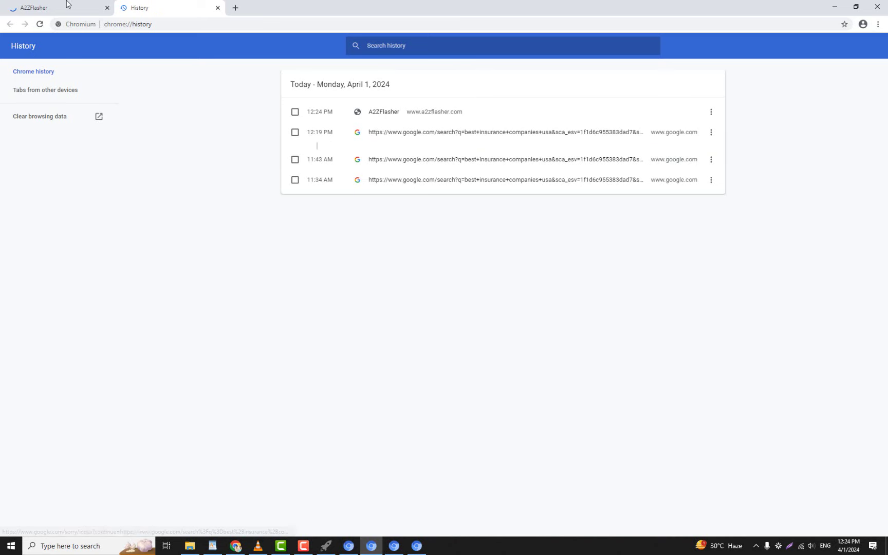
pyautogui.click(41, 8)
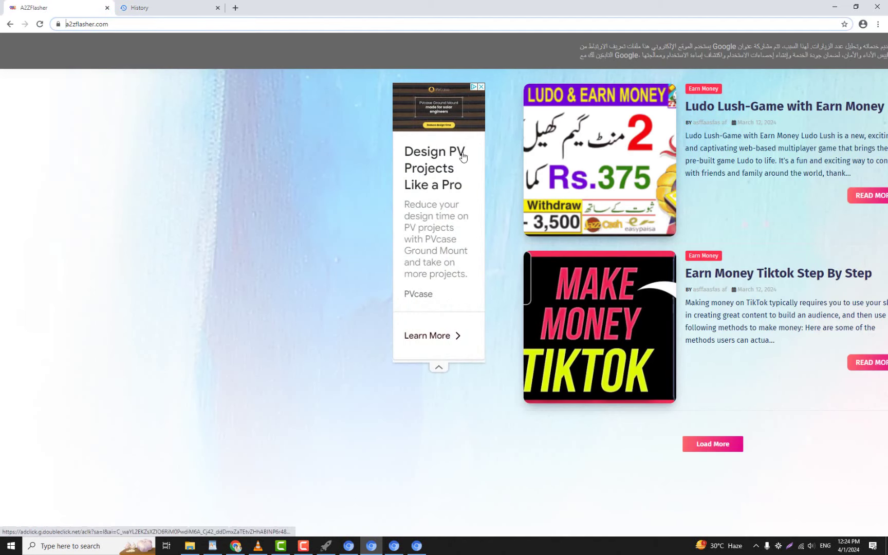
# - Look through the other Chromium windows opened by the bot, examining the a2zflasher.com page content, ads and scrolling in each
pyautogui.click(348, 545)
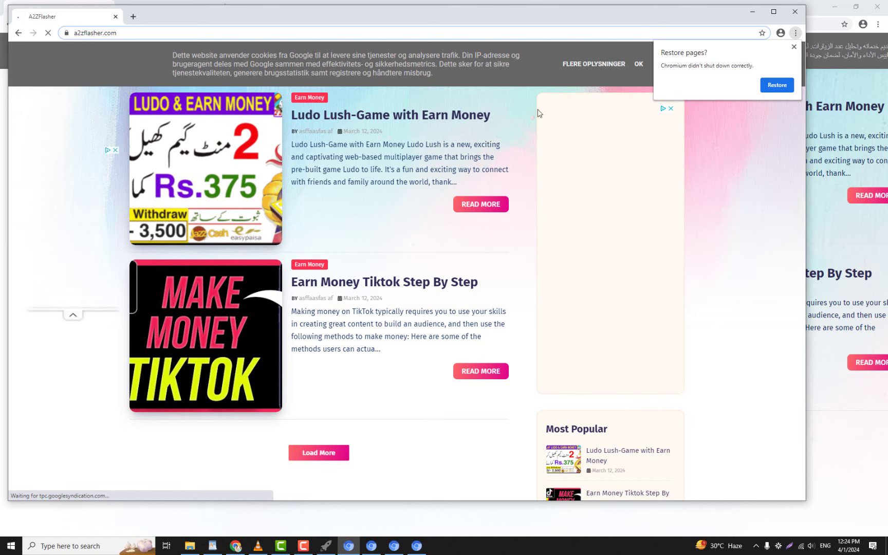
pyautogui.click(647, 157)
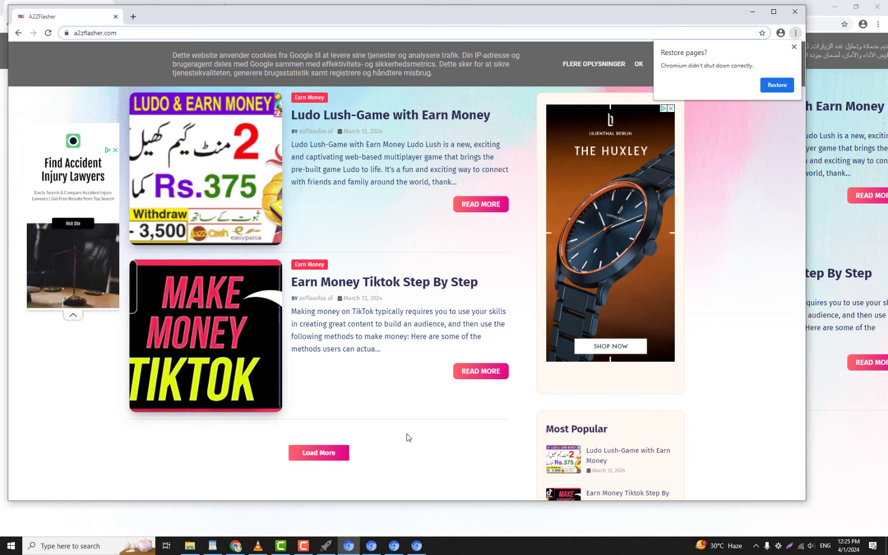
pyautogui.click(395, 546)
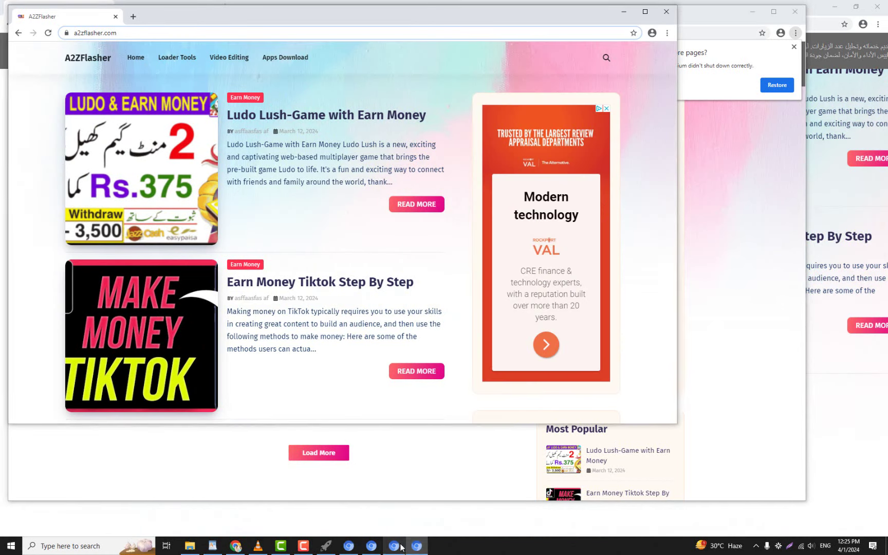
pyautogui.moveTo(392, 539)
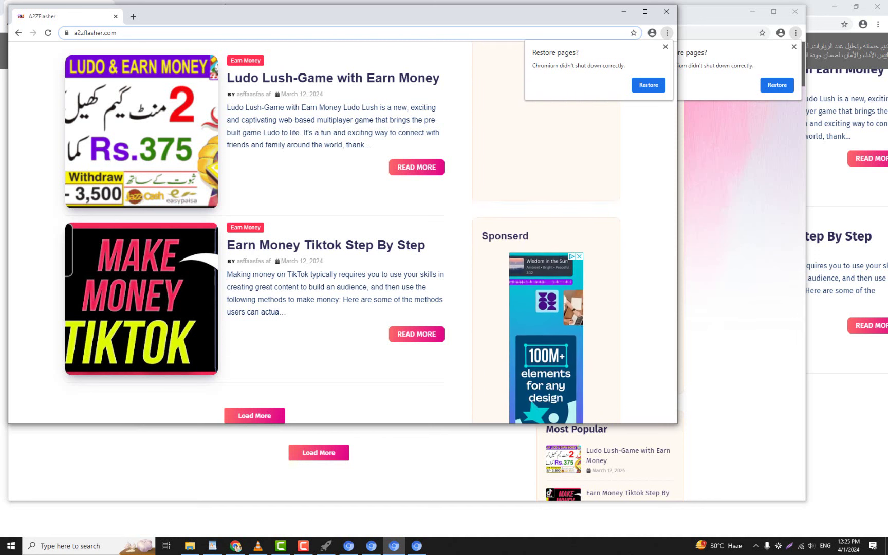
pyautogui.scroll(-1, 252, 213)
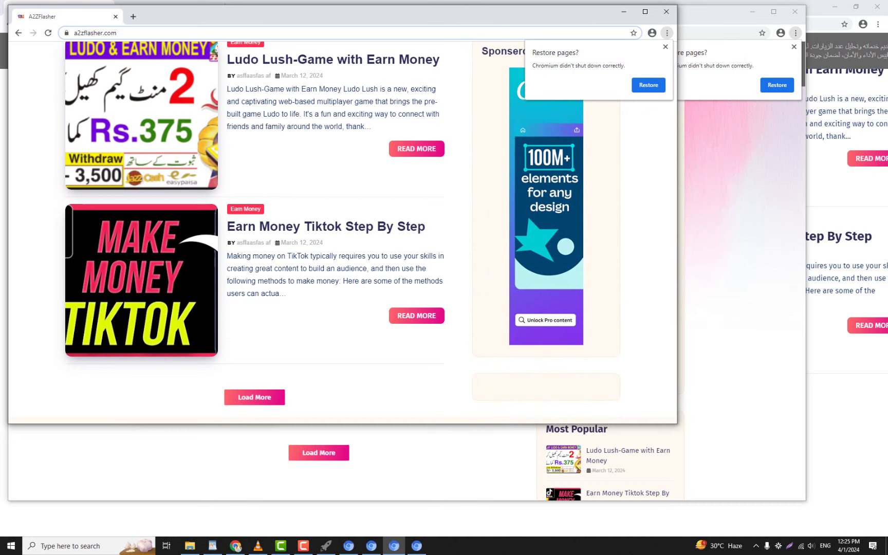
pyautogui.scroll(-1, 252, 213)
pyautogui.scroll(-3, 252, 213)
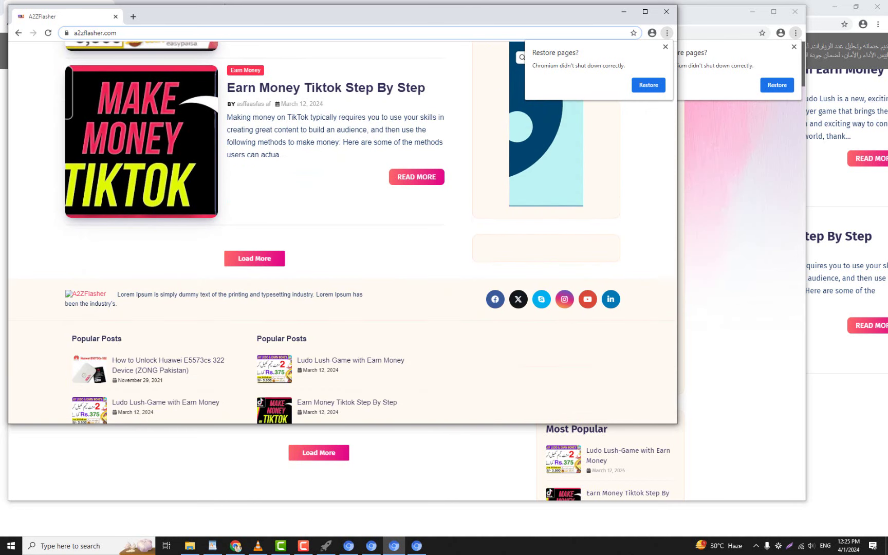
pyautogui.scroll(-3, 591, 463)
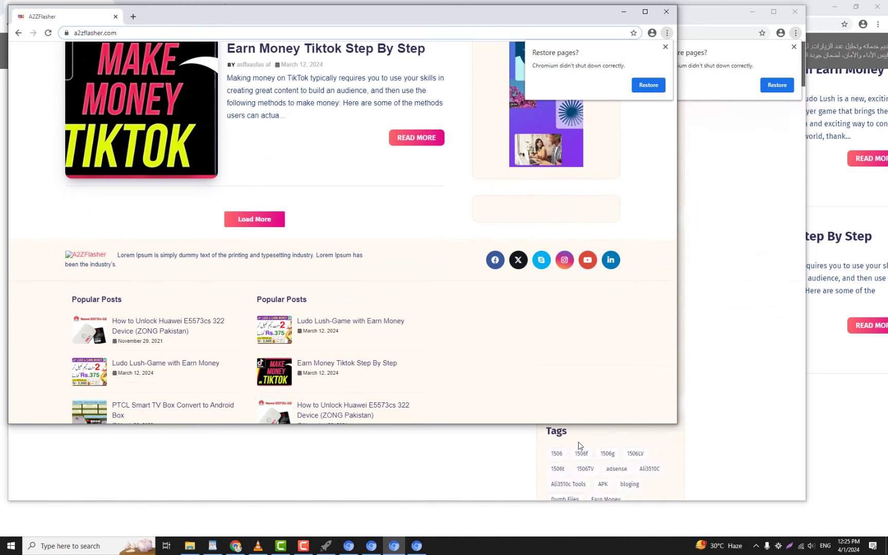
pyautogui.scroll(-5, 591, 463)
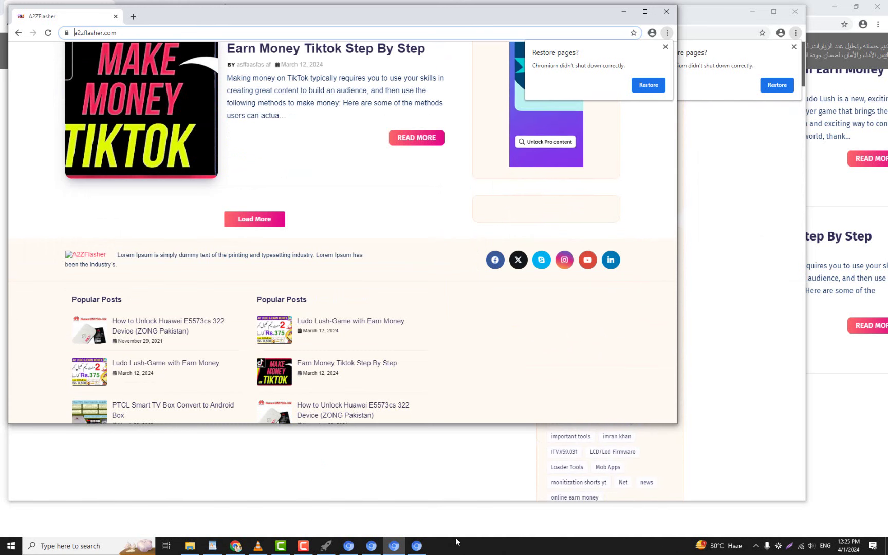
pyautogui.click(411, 549)
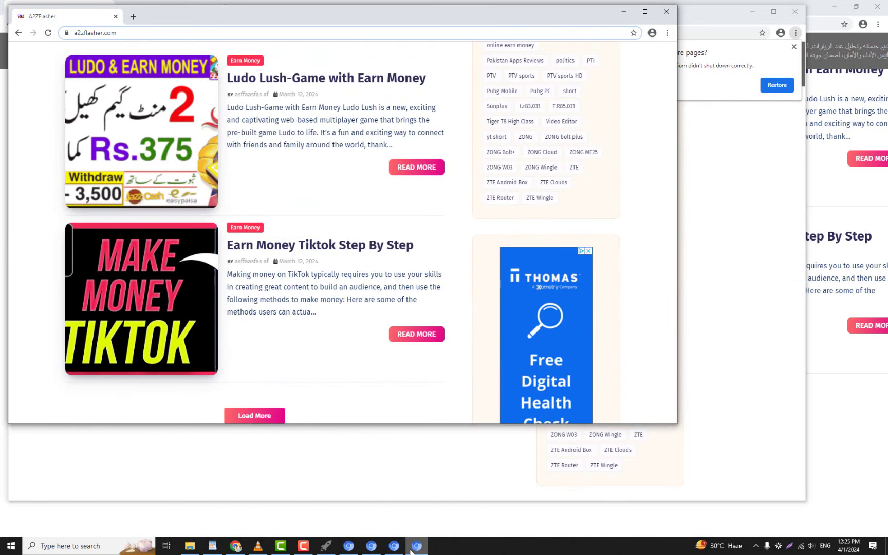
pyautogui.click(348, 548)
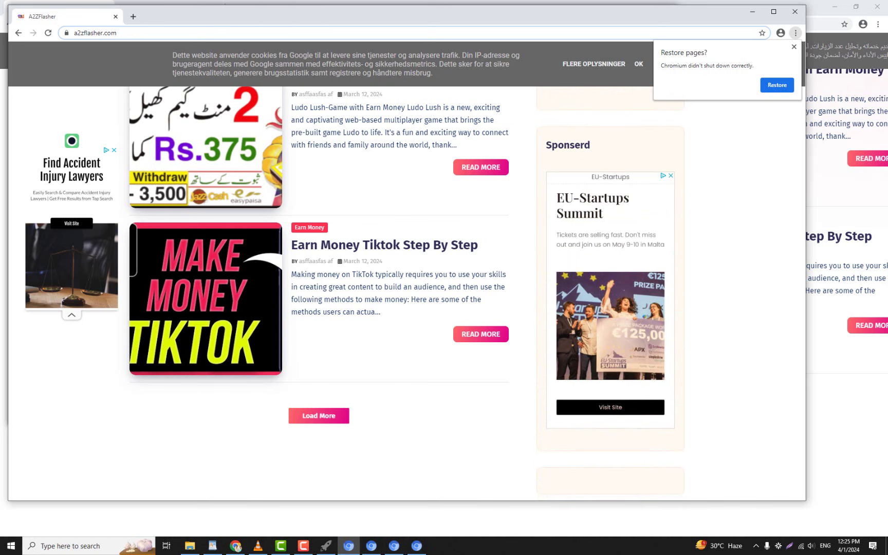
pyautogui.scroll(-2, 406, 293)
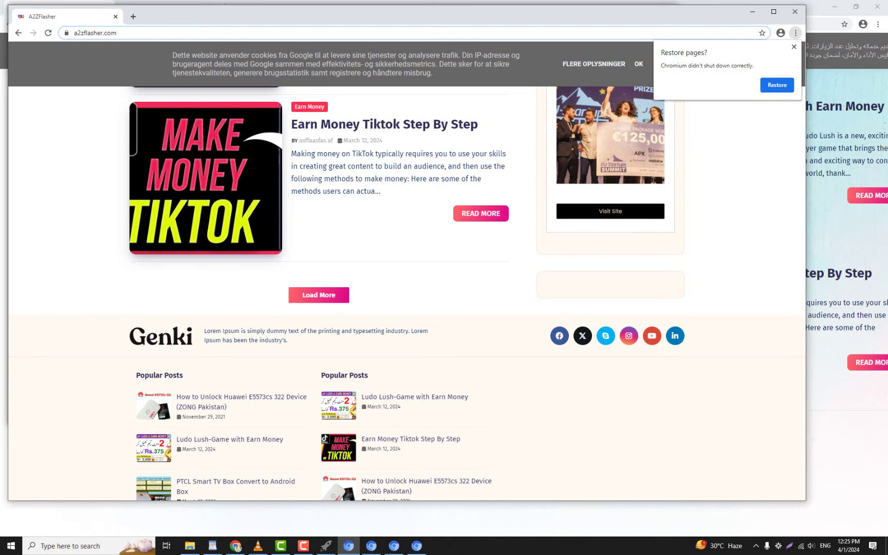
# - Look through the bot's open Chromium windows and its task log, checking page scrolling and browser menus while the visits run
pyautogui.scroll(3, 405, 283)
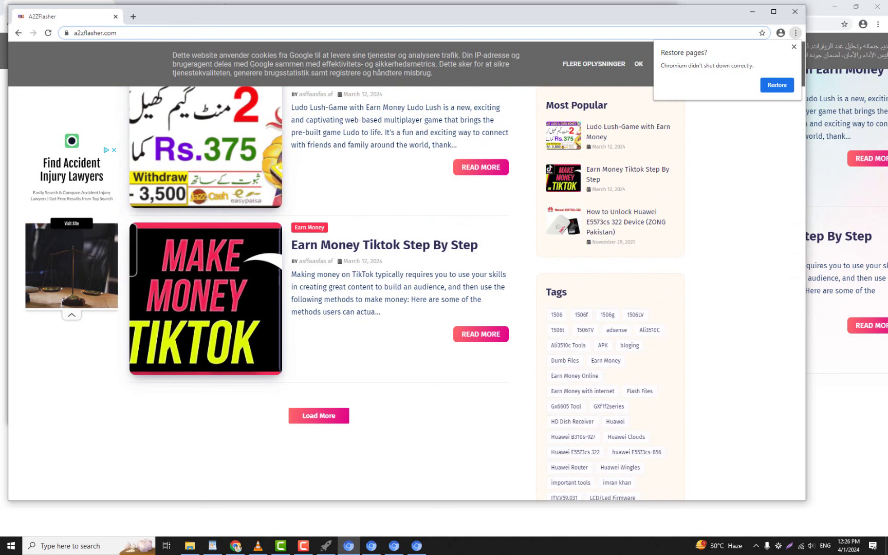
pyautogui.click(367, 550)
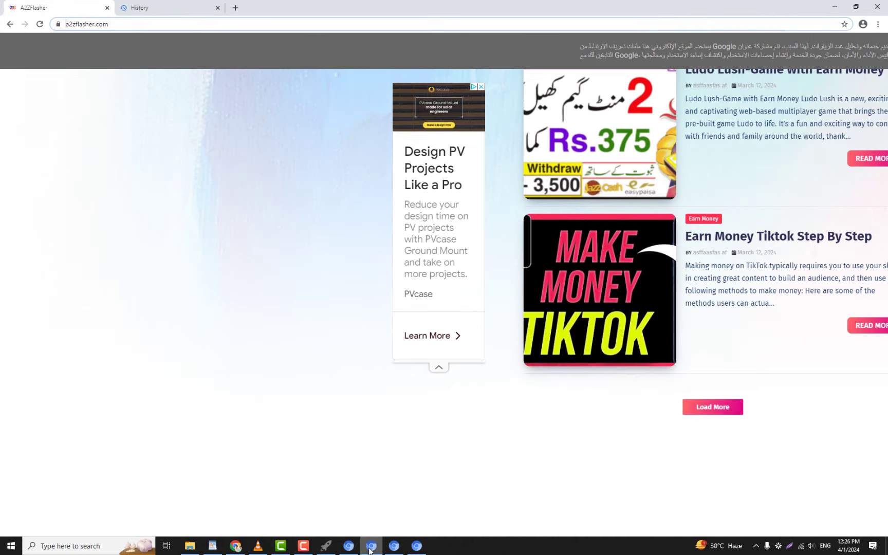
pyautogui.click(379, 548)
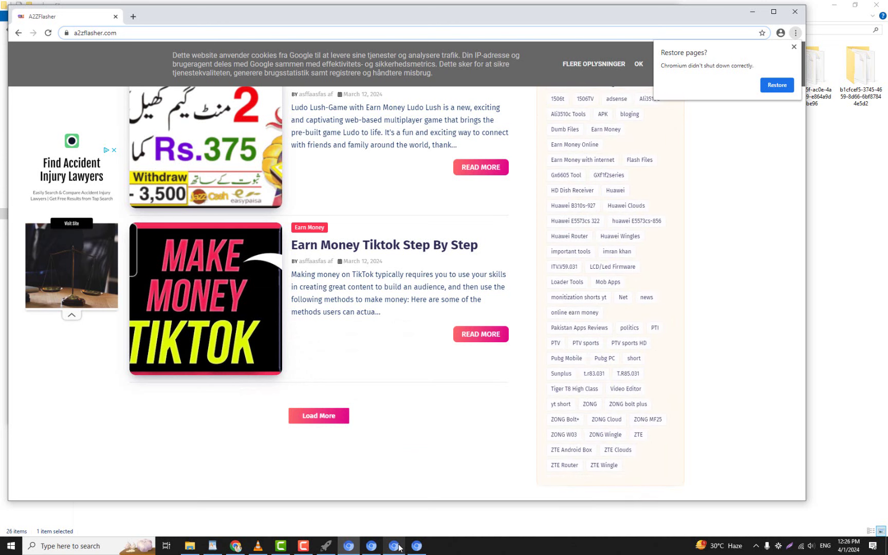
pyautogui.click(416, 546)
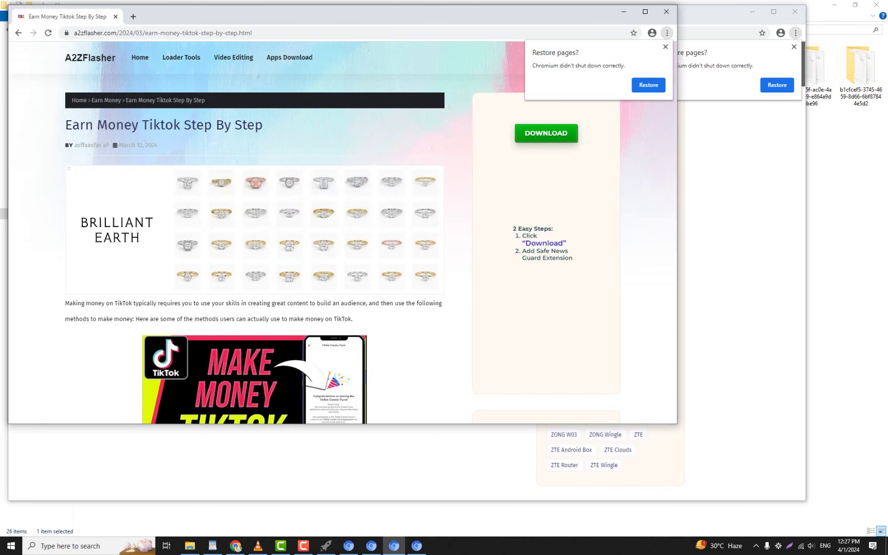
pyautogui.click(326, 545)
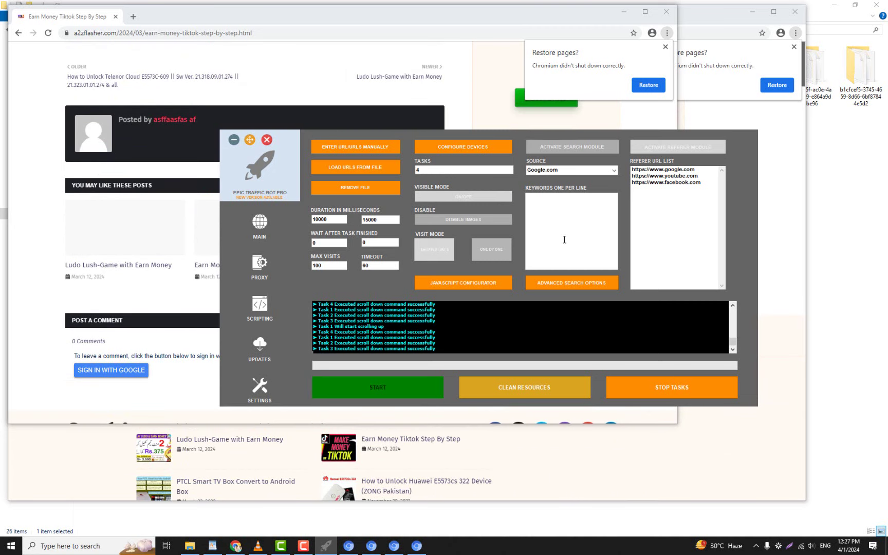
pyautogui.click(795, 33)
pyautogui.moveTo(723, 83)
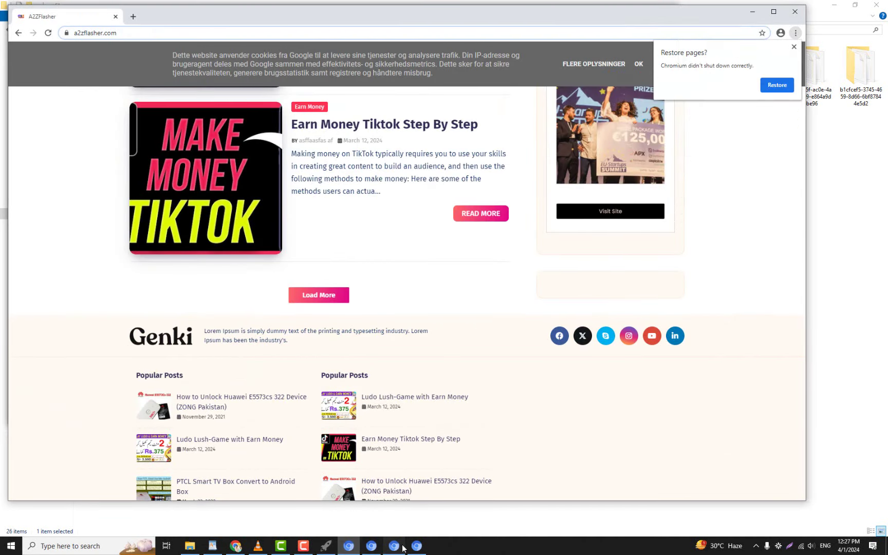
pyautogui.click(668, 34)
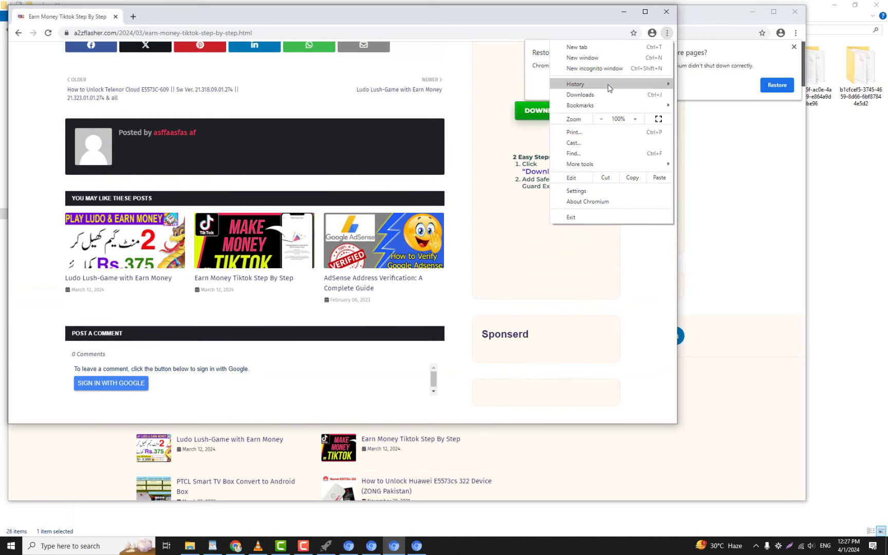
pyautogui.moveTo(656, 88)
pyautogui.click(696, 84)
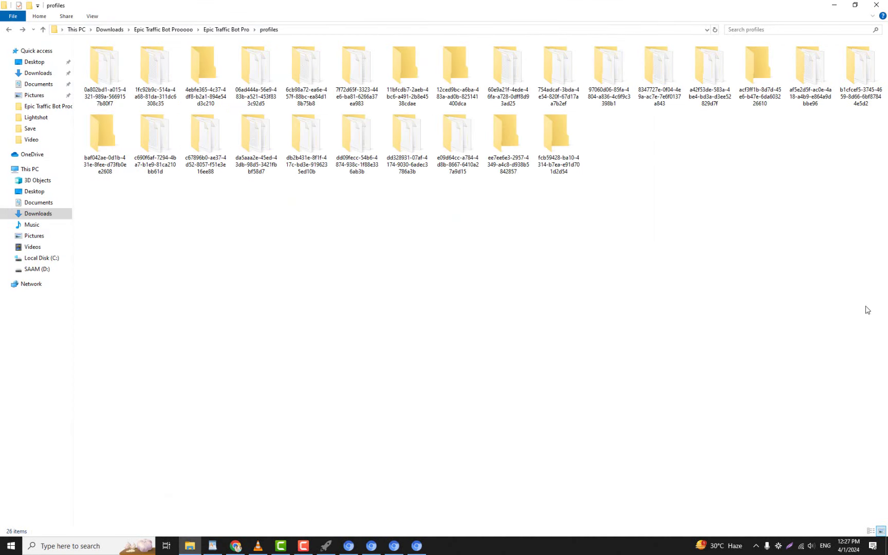
# - Stop the running tasks in Epic Traffic Bot Pro and return to the profiles folder in File Explorer
pyautogui.click(323, 545)
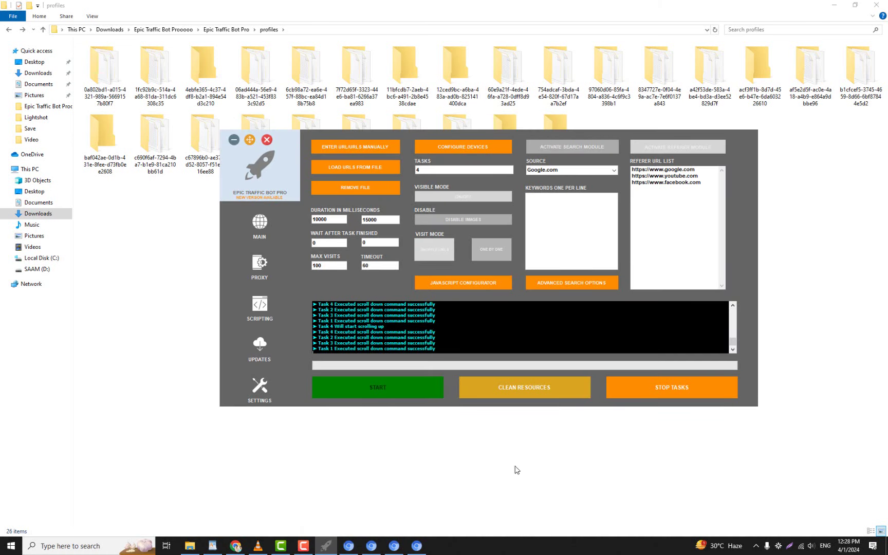
pyautogui.click(656, 386)
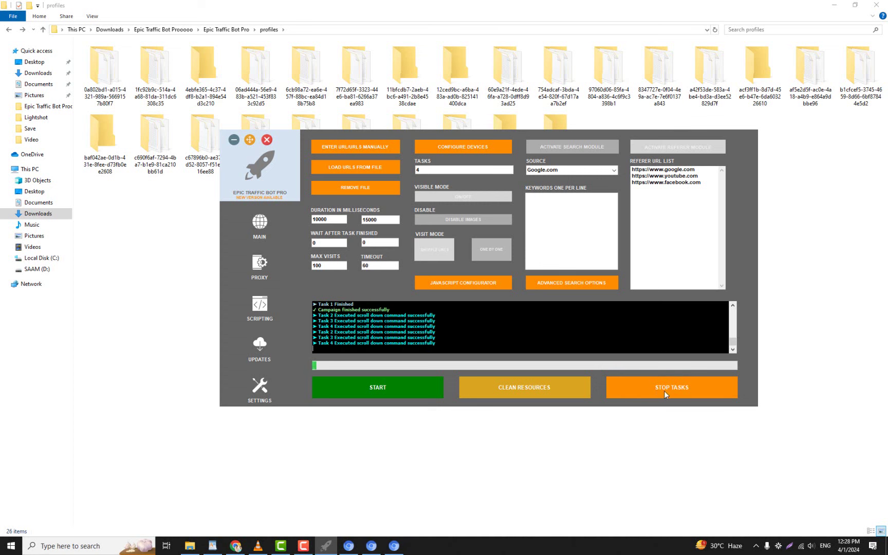
pyautogui.click(848, 373)
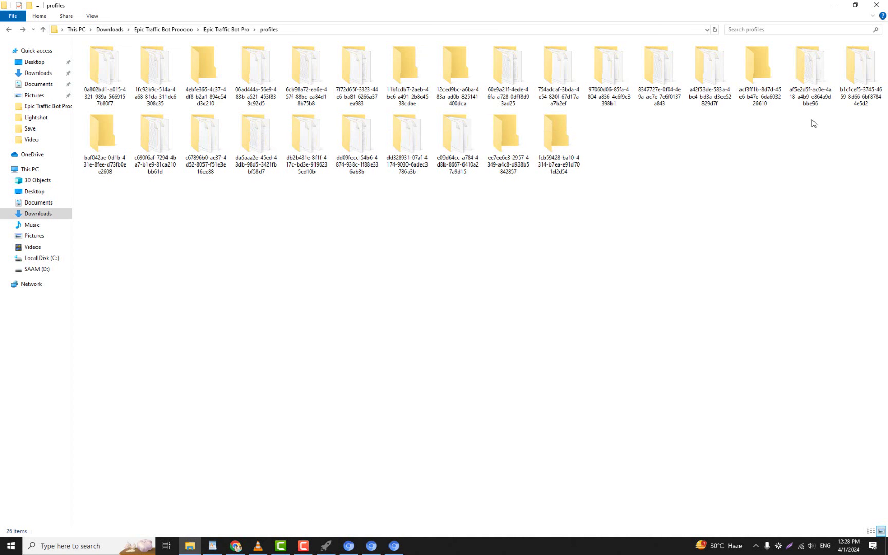
# - Delete all the browser profile folders inside the Epic Traffic Bot Pro profiles folder
pyautogui.moveTo(884, 175); pyautogui.dragTo(119, 83)
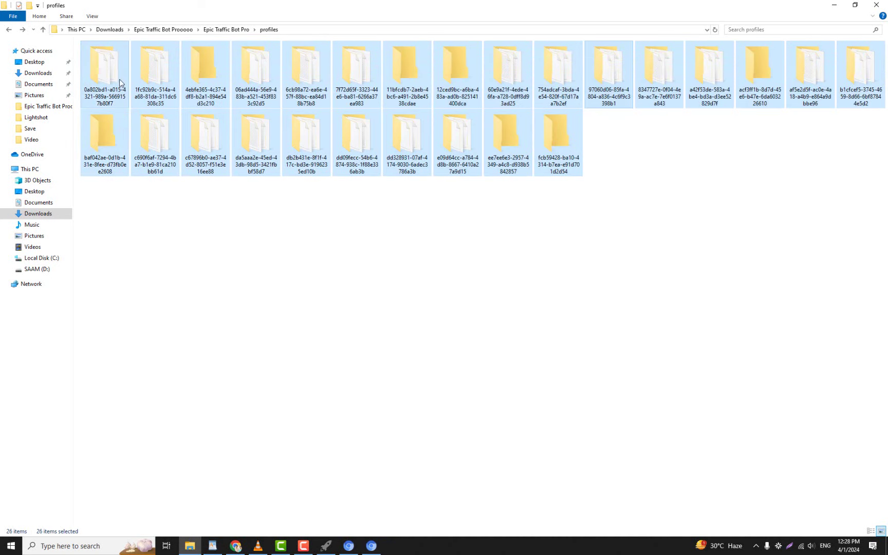
pyautogui.click(9, 30)
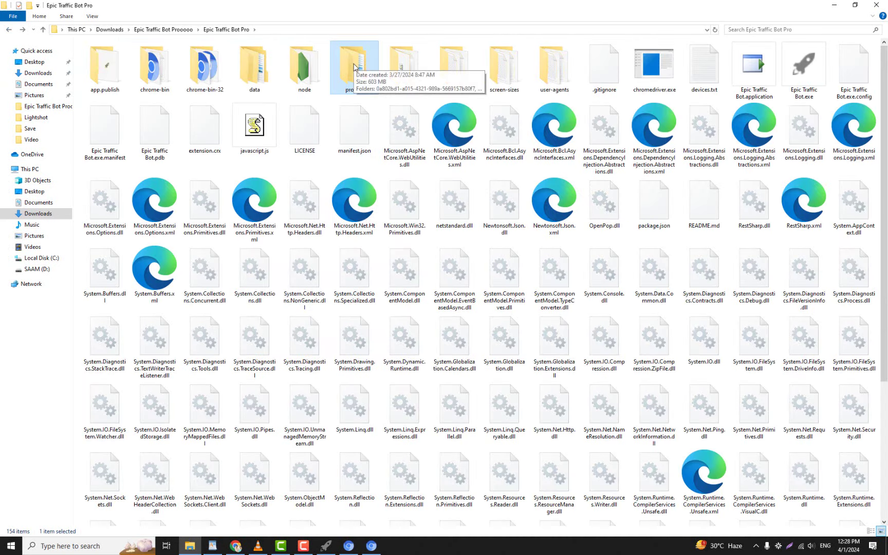
pyautogui.doubleClick(358, 85)
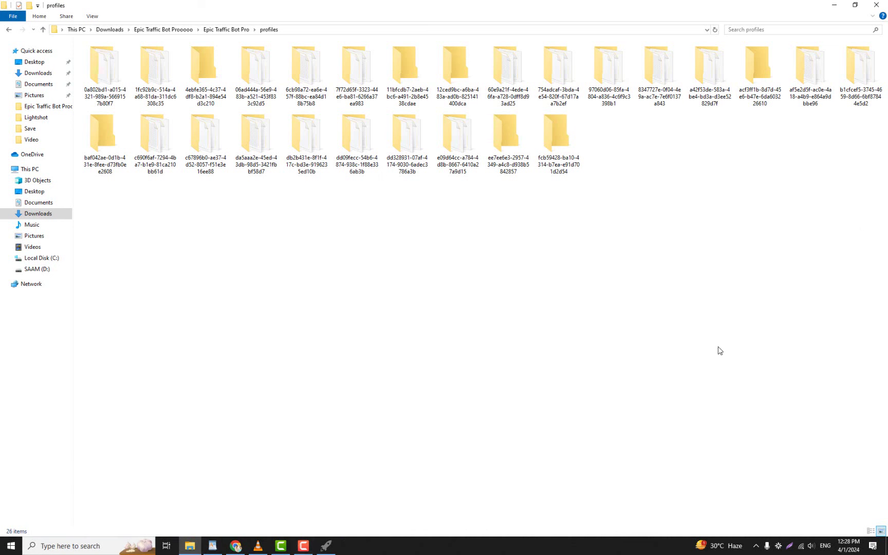
pyautogui.moveTo(876, 169); pyautogui.dragTo(115, 64)
pyautogui.rightClick(115, 64)
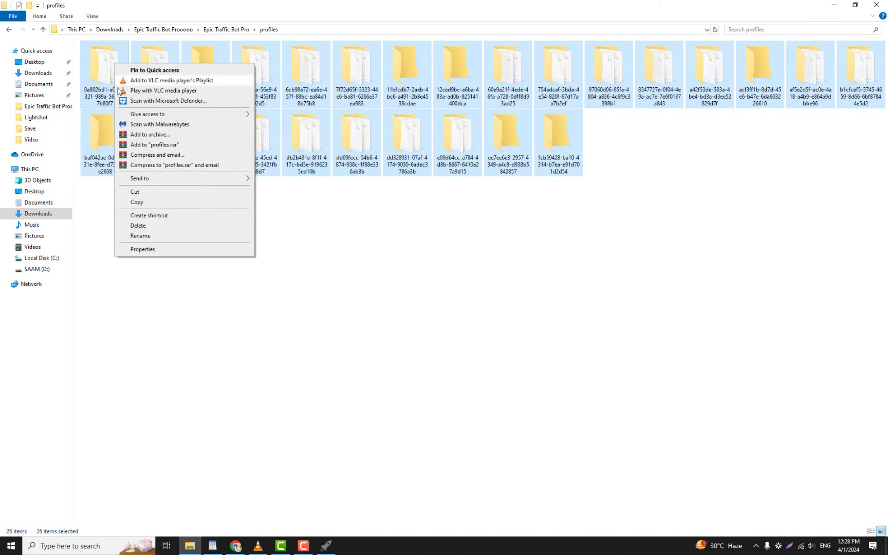
pyautogui.click(151, 226)
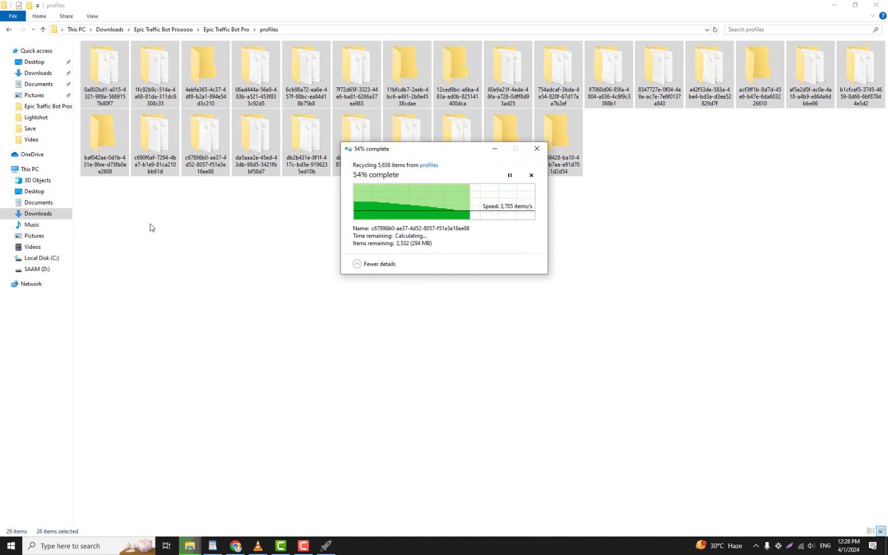
# - Switch to Epic Traffic Bot Pro and remove all devices from its device configuration
pyautogui.click(326, 545)
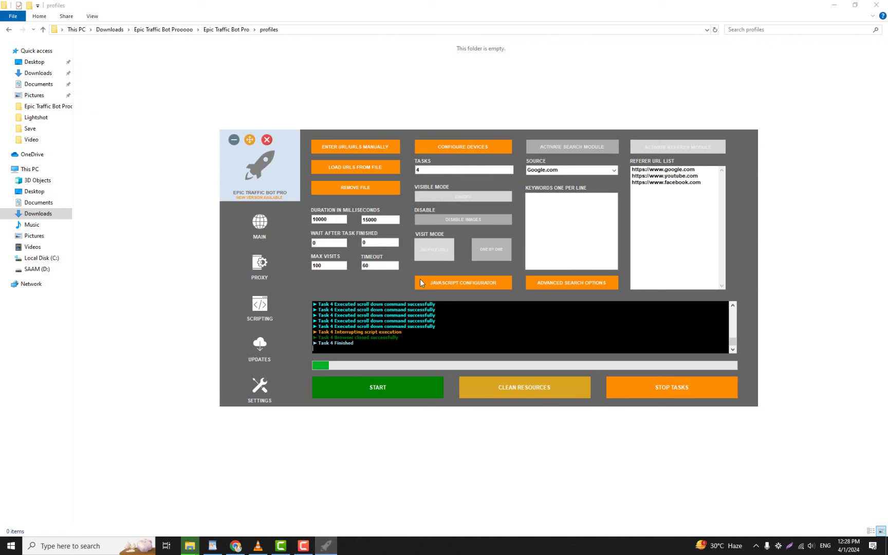
pyautogui.click(455, 148)
pyautogui.click(490, 319)
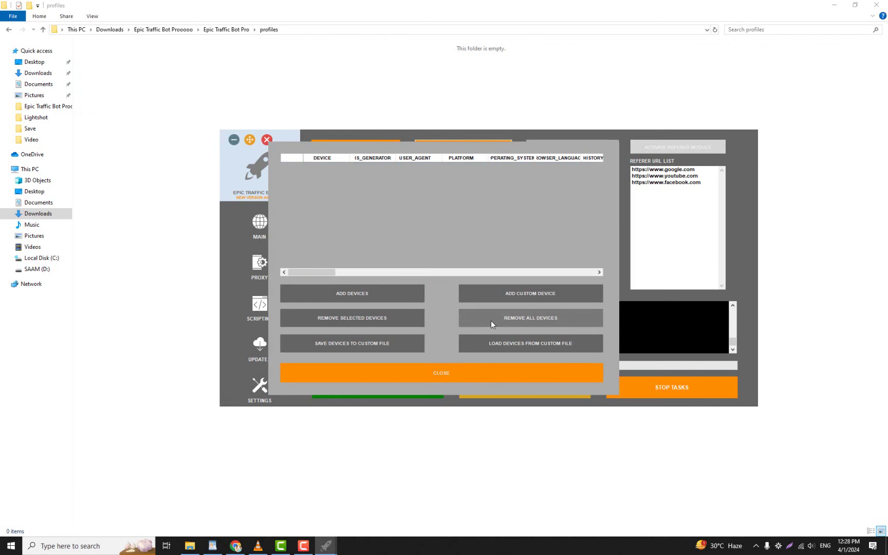
# - Generate 106 Windows desktop devices, close the device configuration and check the new folders in the profiles folder
pyautogui.click(321, 295)
pyautogui.moveTo(258, 258); pyautogui.dragTo(331, 262)
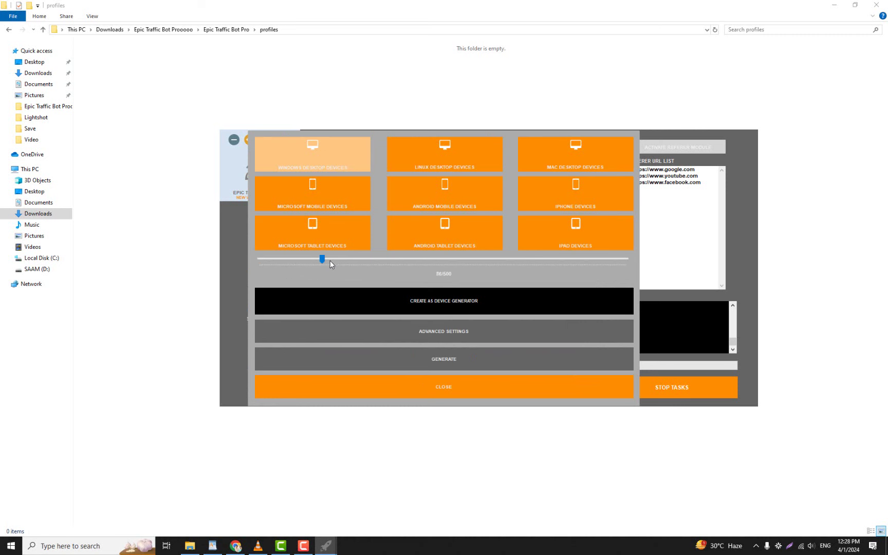
pyautogui.click(420, 362)
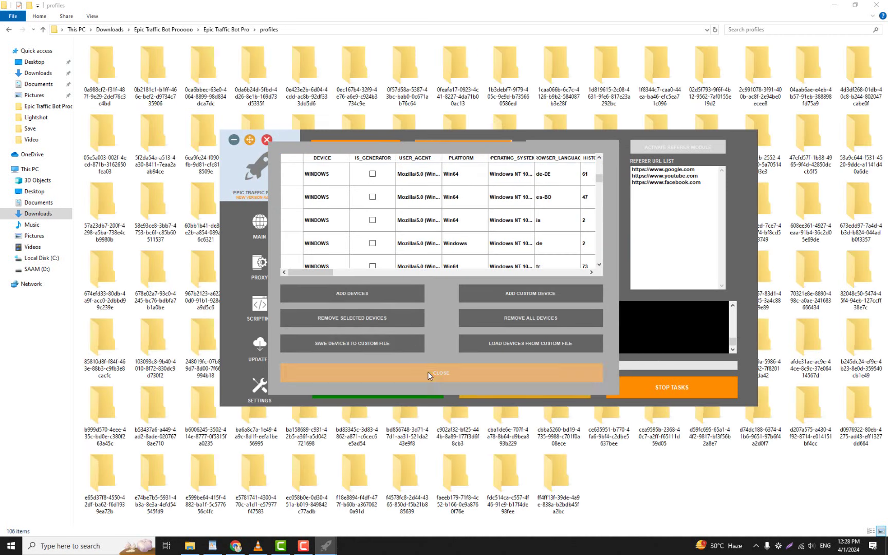
pyautogui.click(427, 372)
pyautogui.click(692, 470)
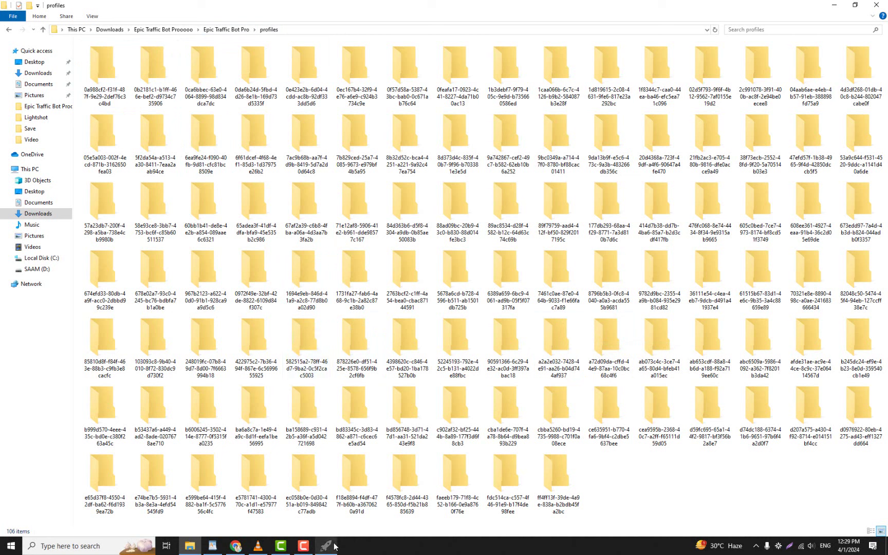
pyautogui.moveTo(335, 546)
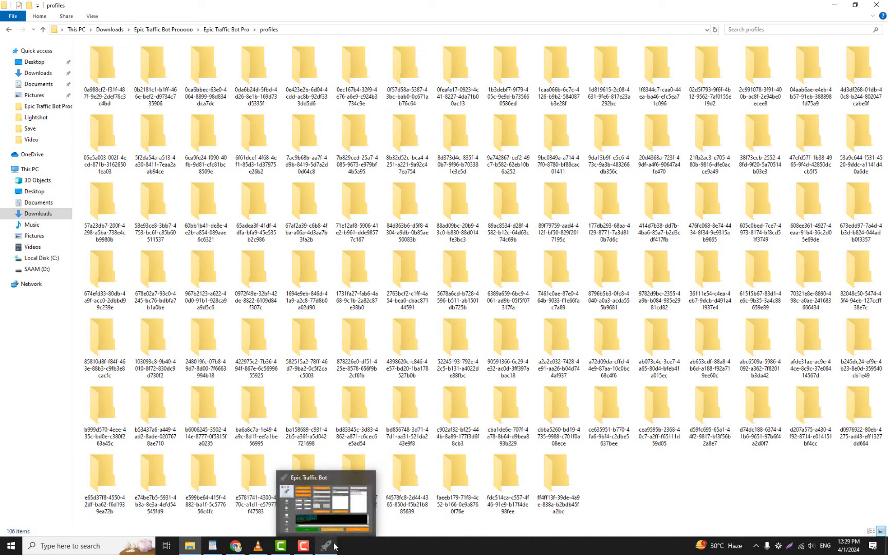
# - Switch to Chrome and review the feature and lifetime license sections of epictrafficbot.com, highlighting Increase Video Views, Automate Social Media and Mass Register Accounts
pyautogui.click(236, 546)
pyautogui.click(253, 11)
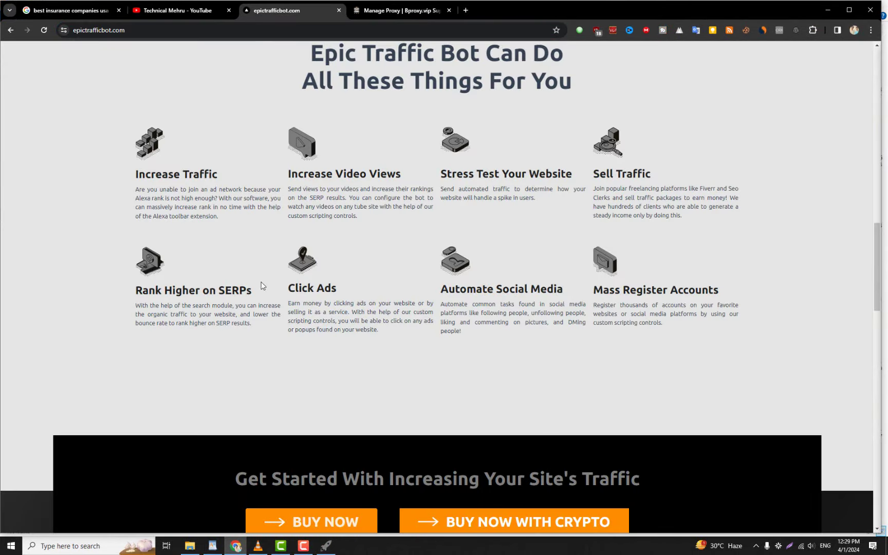
pyautogui.tripleClick(357, 172)
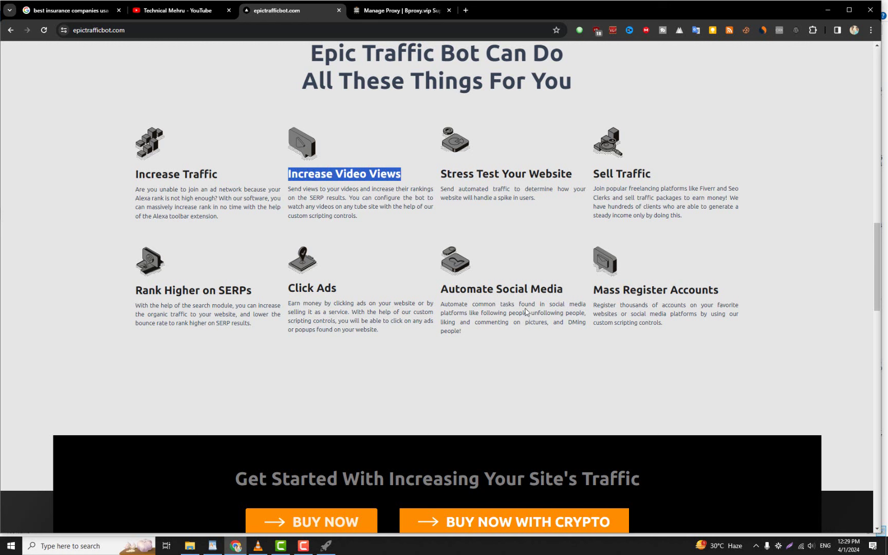
pyautogui.tripleClick(513, 286)
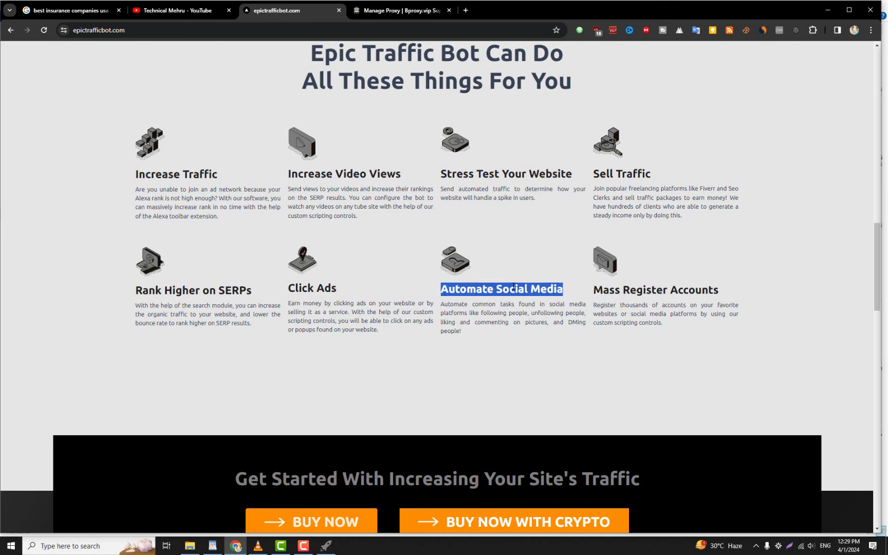
pyautogui.tripleClick(656, 290)
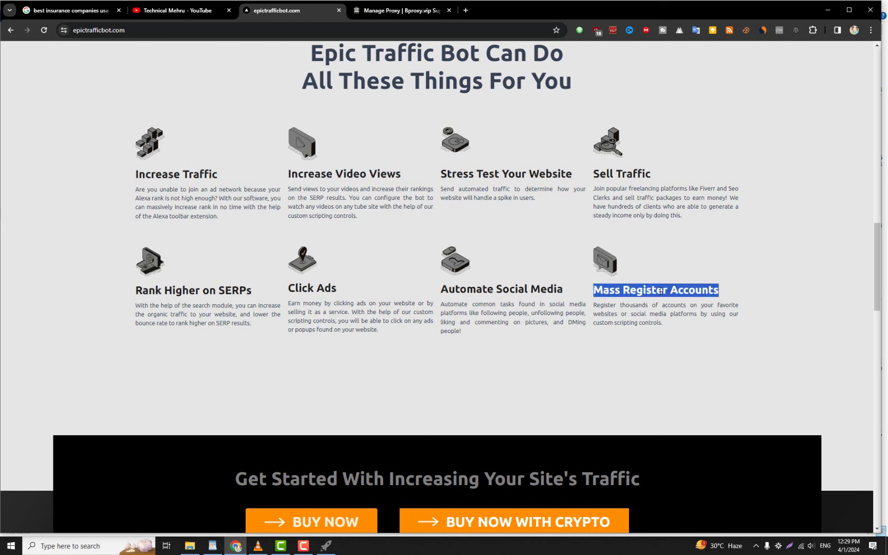
pyautogui.scroll(-20, 538, 318)
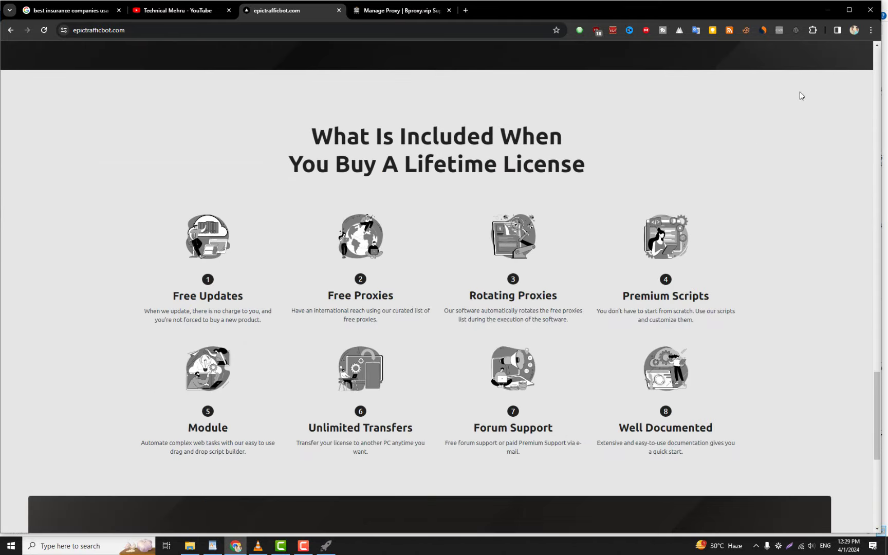
pyautogui.click(827, 10)
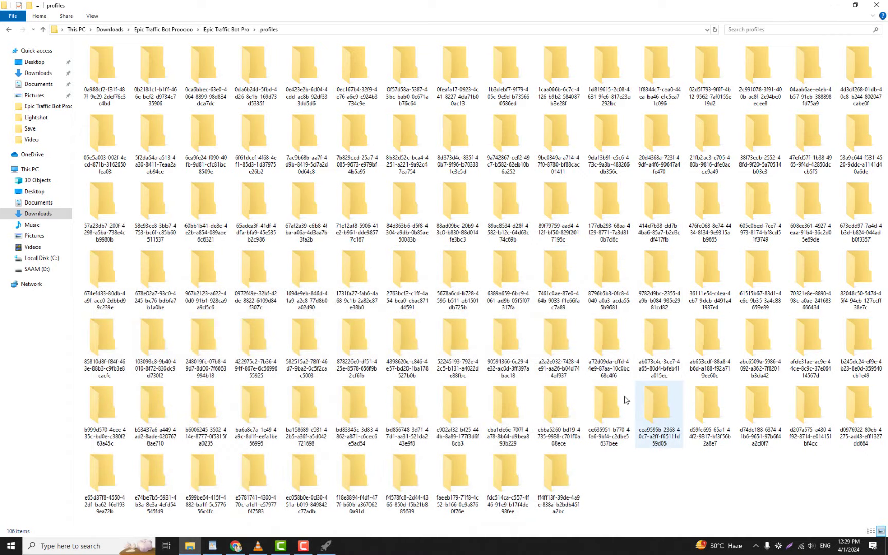
# - Open the saves folder of Epic Traffic Bot Pro and locate the saved script file Auto Click.txt
pyautogui.click(8, 29)
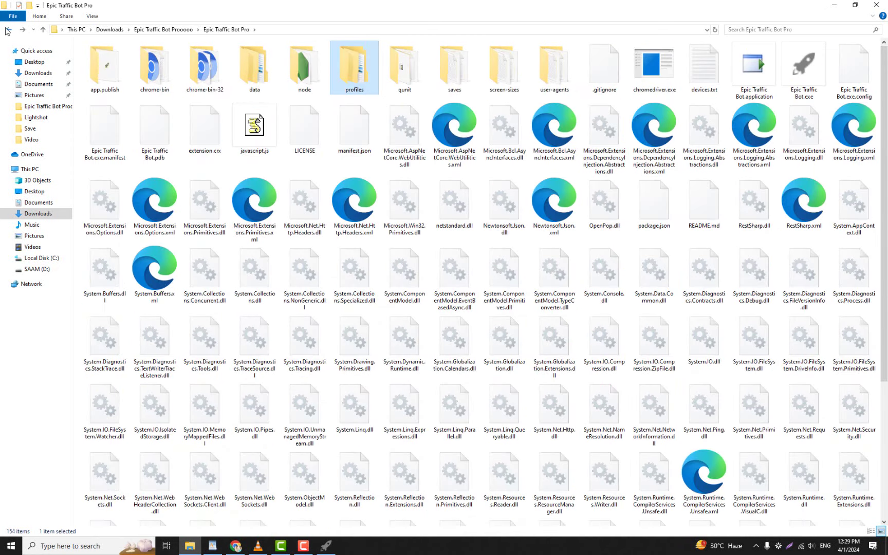
pyautogui.click(460, 77)
pyautogui.doubleClick(461, 77)
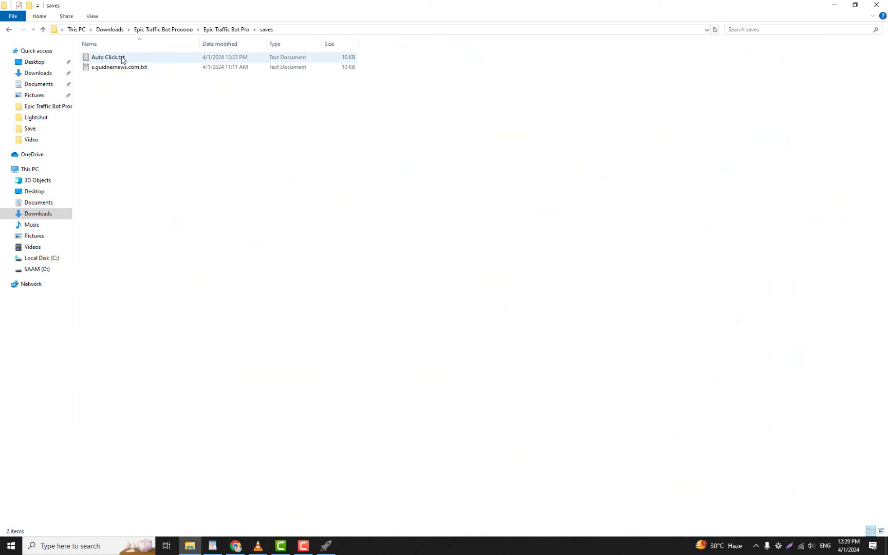
pyautogui.click(122, 58)
# - Save the current script flow in Epic Traffic Bot Pro as Example and check its file in the saves folder
pyautogui.click(326, 544)
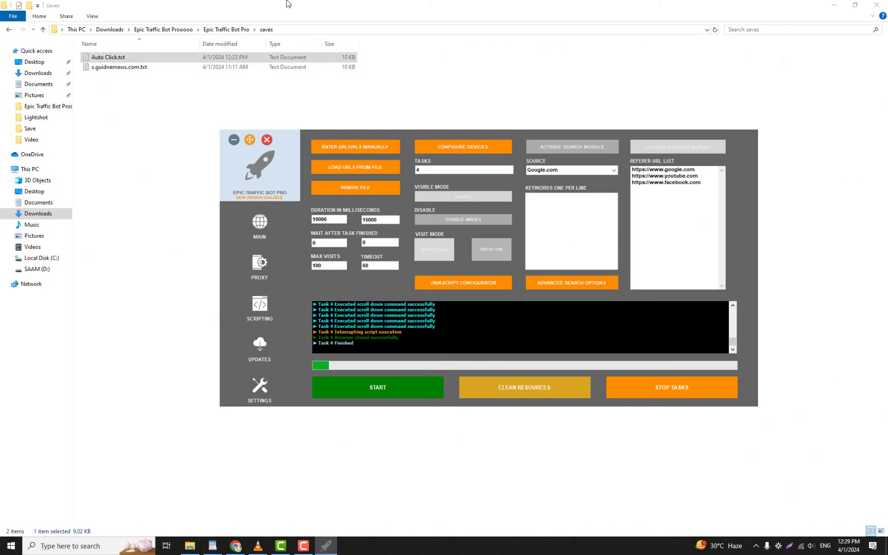
pyautogui.click(272, 315)
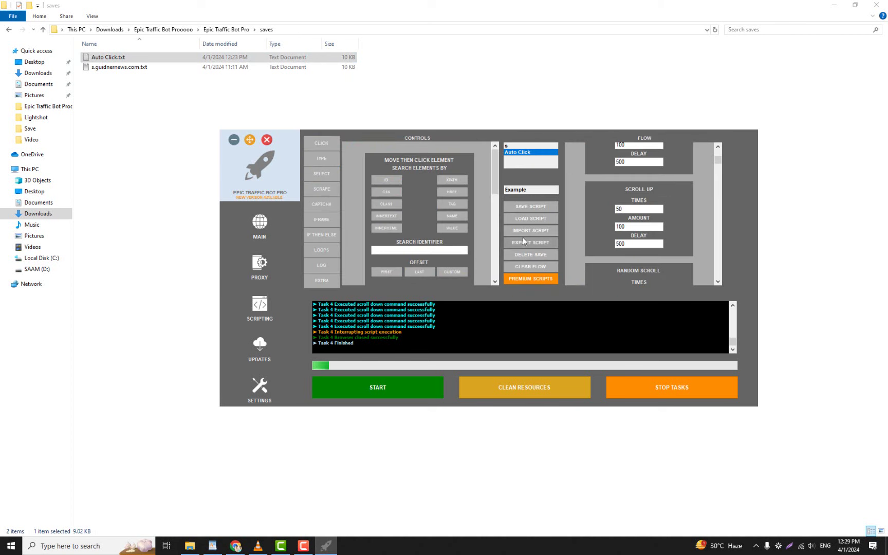
pyautogui.click(527, 208)
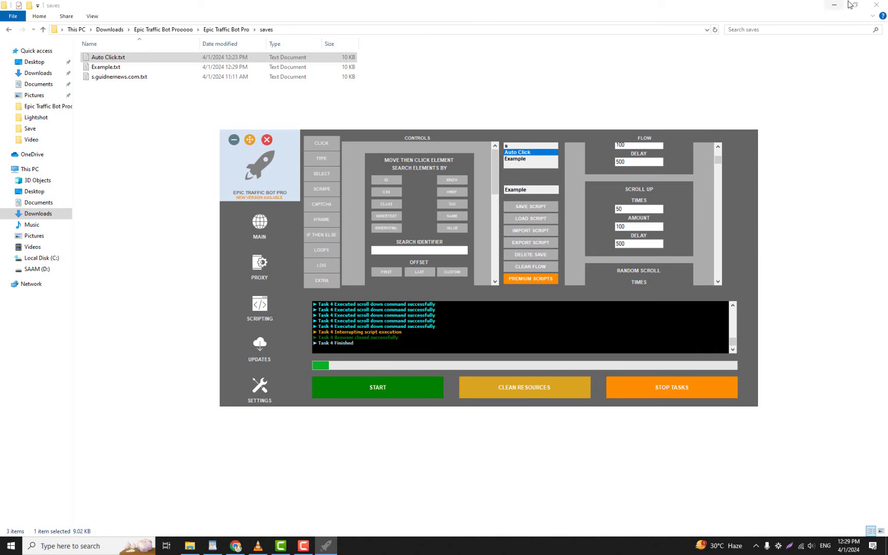
pyautogui.click(844, 161)
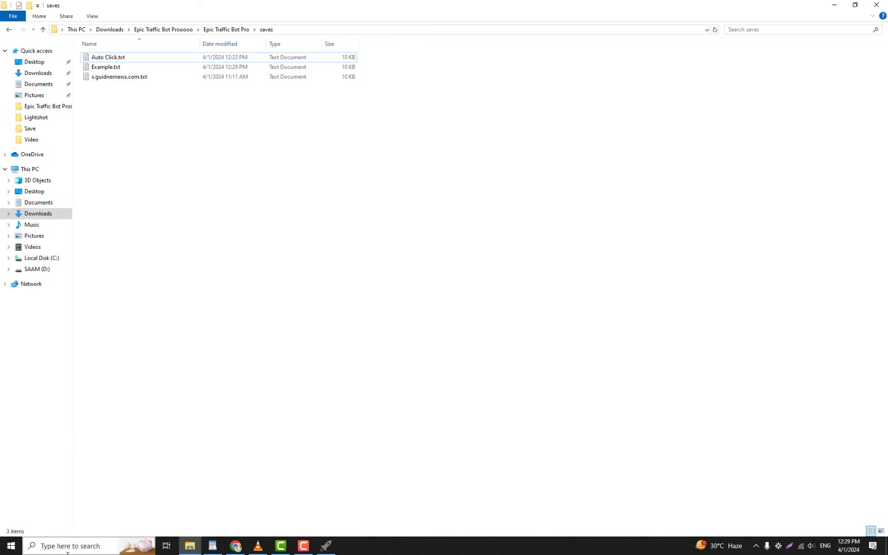
# - Switch to Chrome and show the videos page of the open YouTube channel
pyautogui.click(236, 545)
pyautogui.scroll(3, 259, 305)
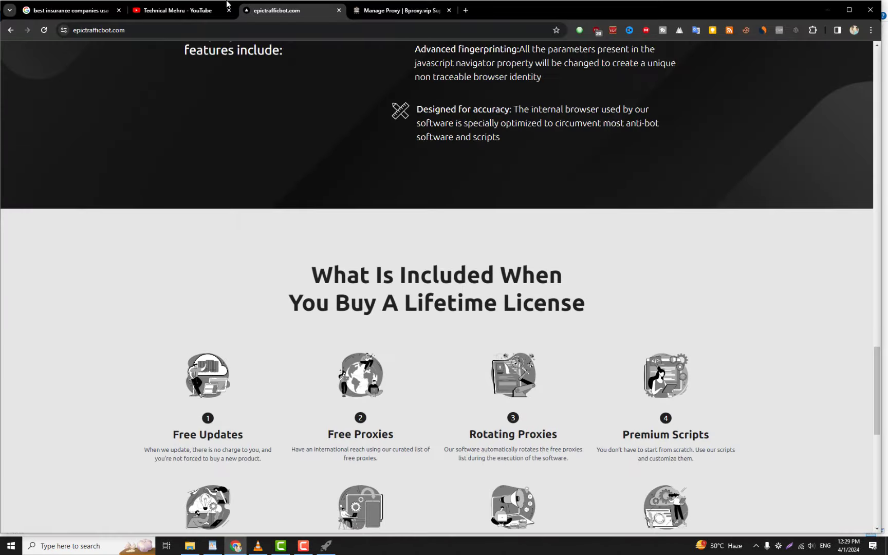
pyautogui.click(186, 12)
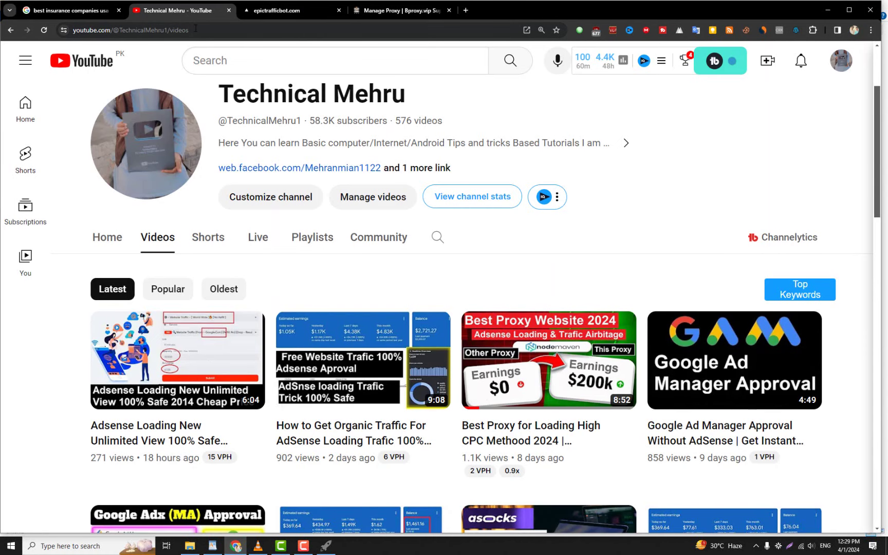